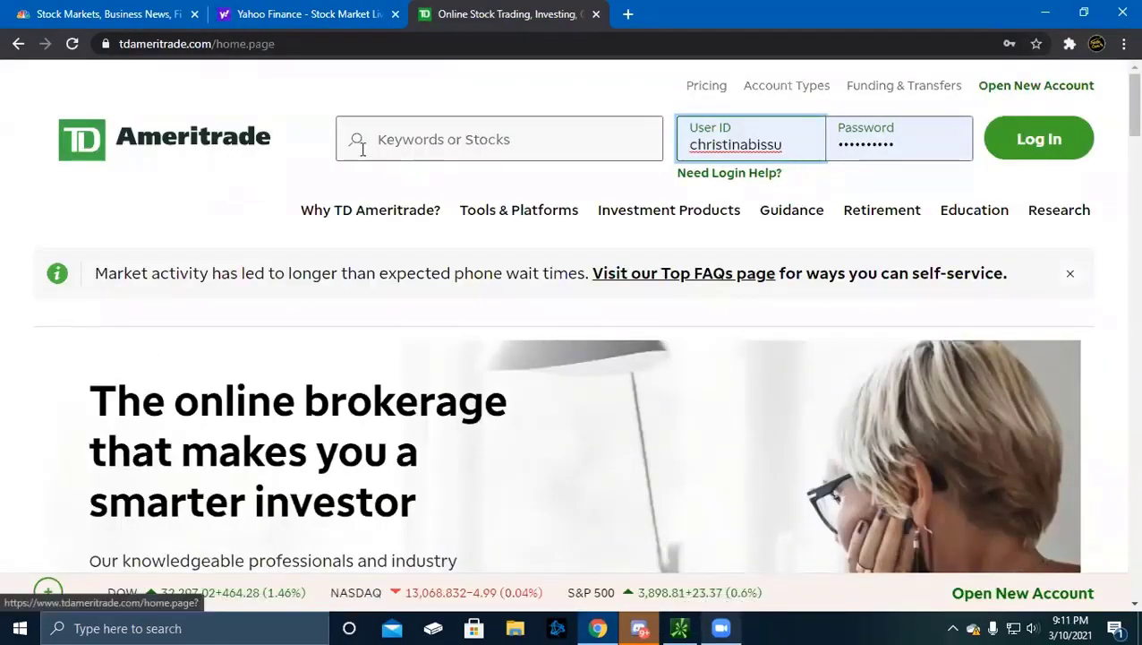
Start a new account application and pick Individual under Most Common
left_click(1046, 89)
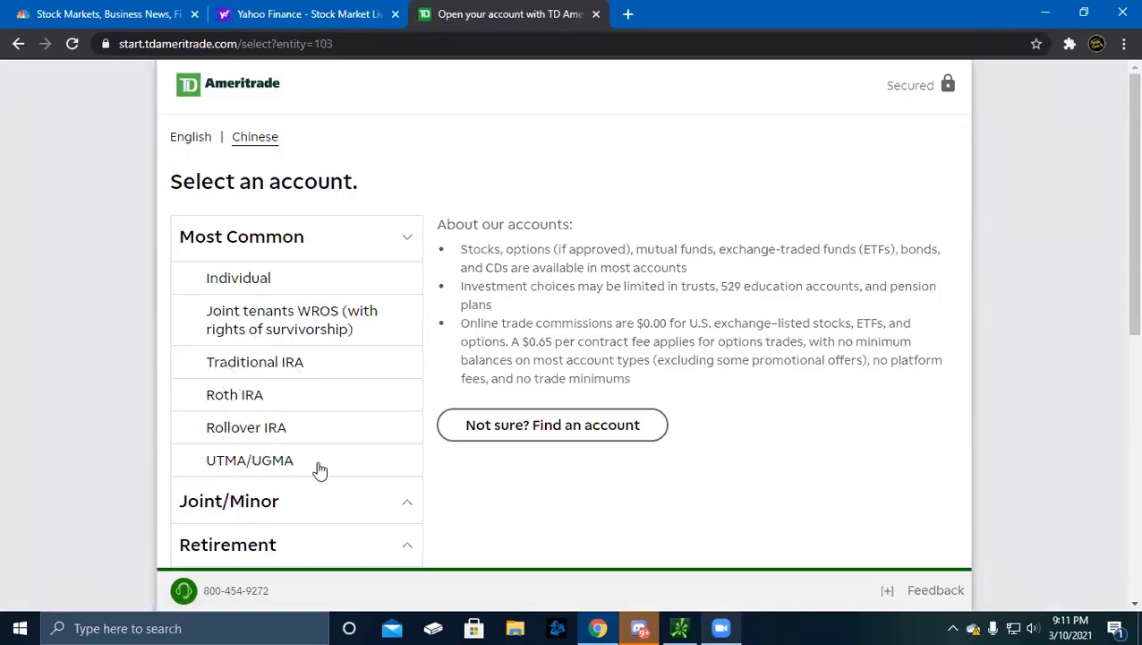
left_click(251, 288)
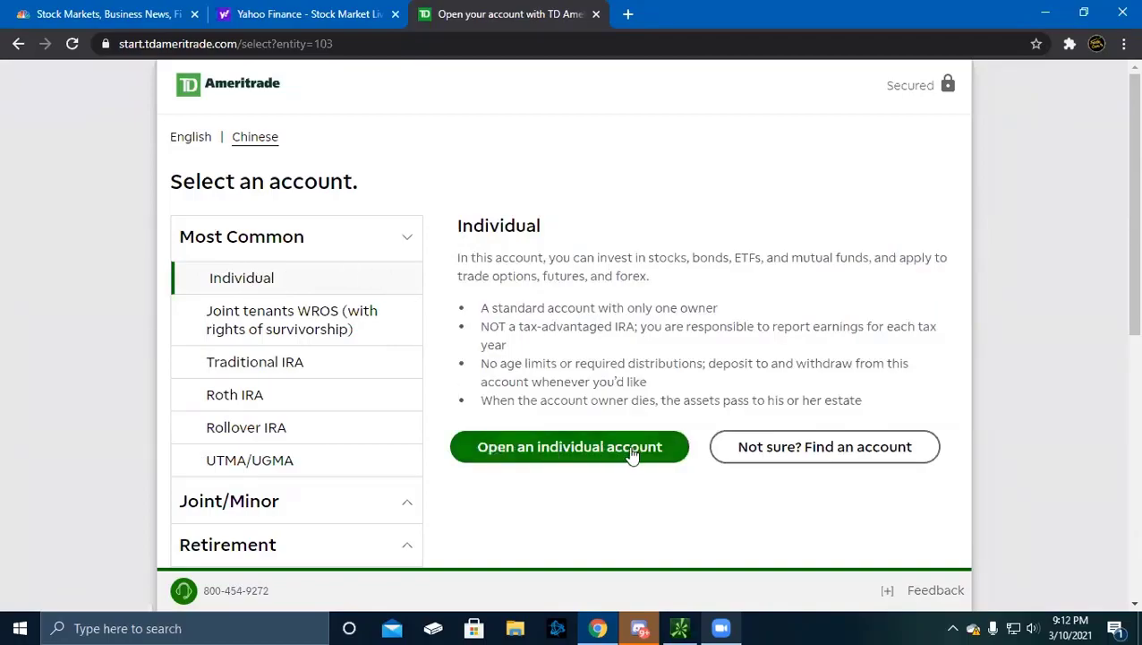
Launch the individual account form, dismiss the chat popup, and scroll to the name fields
left_click(564, 452)
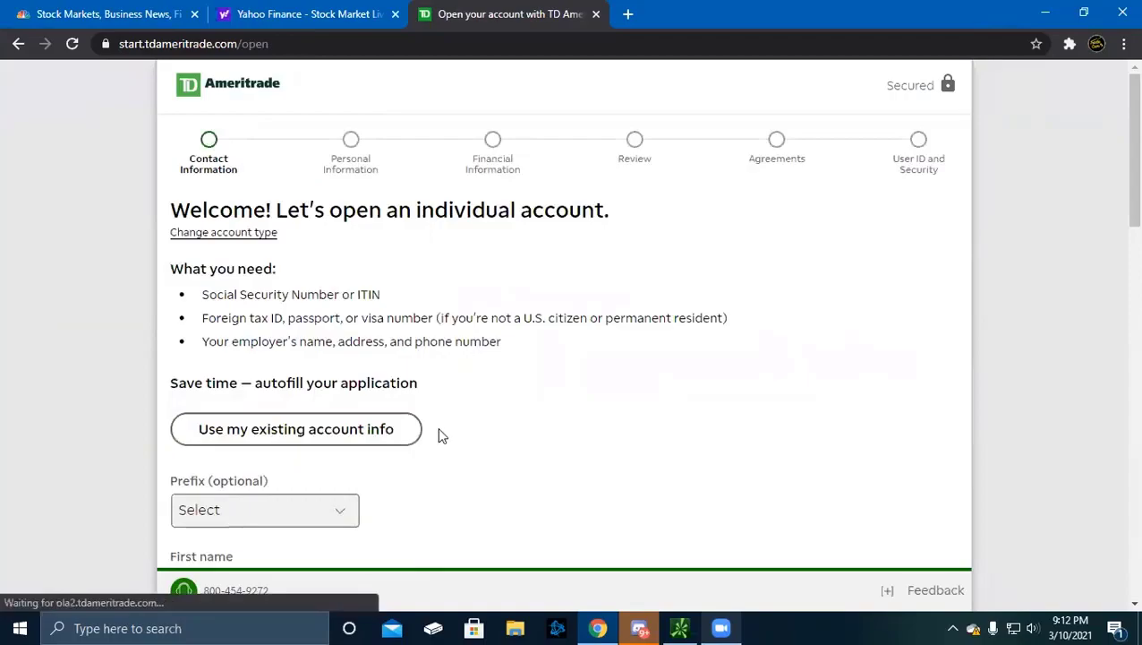
scroll(439, 435, "down", 15)
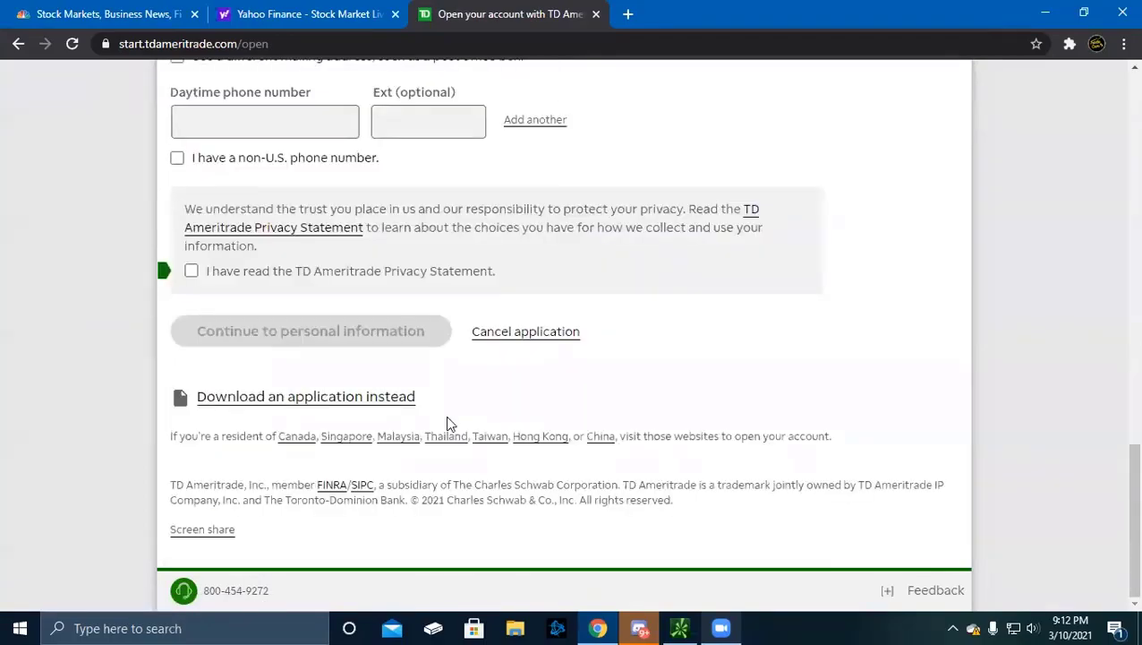
scroll(448, 417, "up", 15)
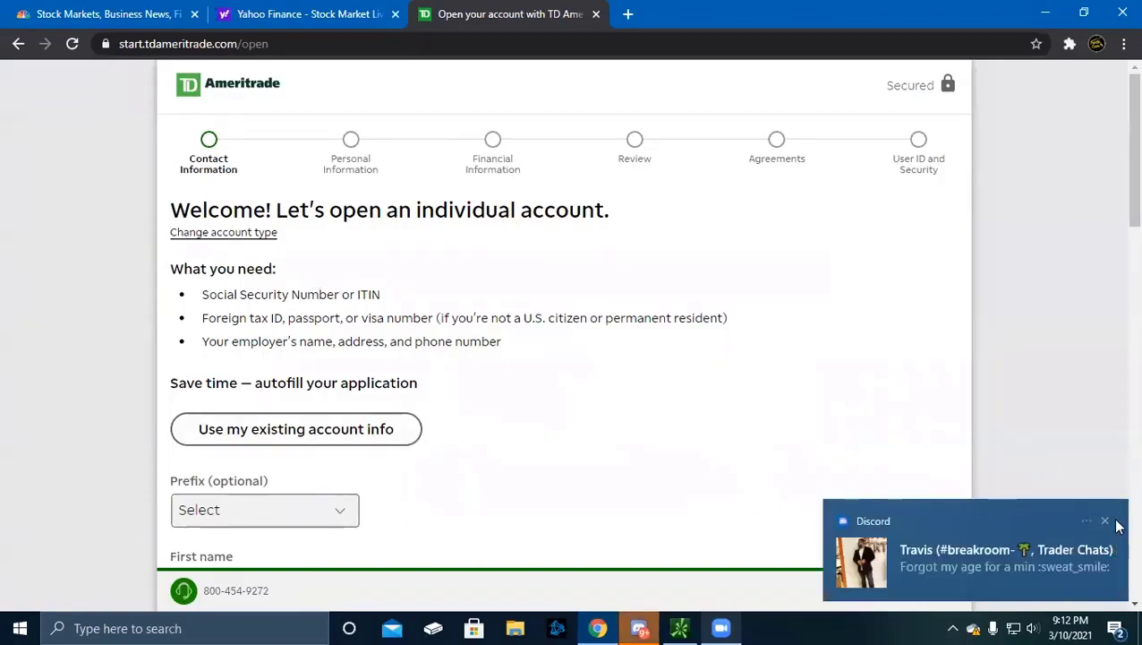
left_click(1105, 521)
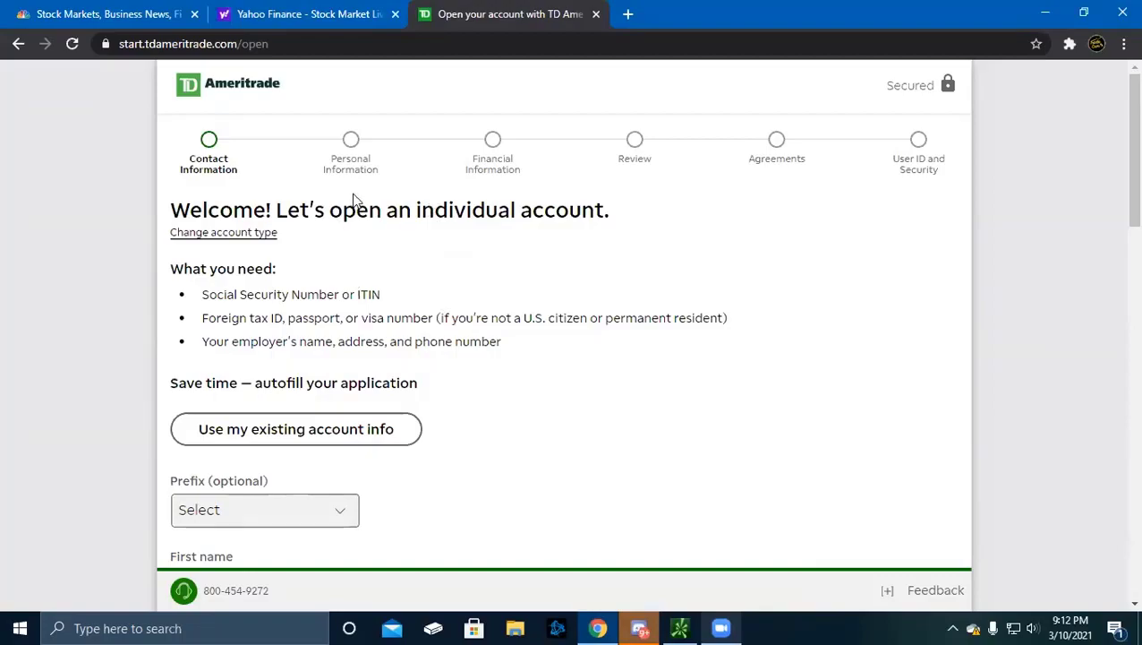
scroll(288, 339, "down", 1)
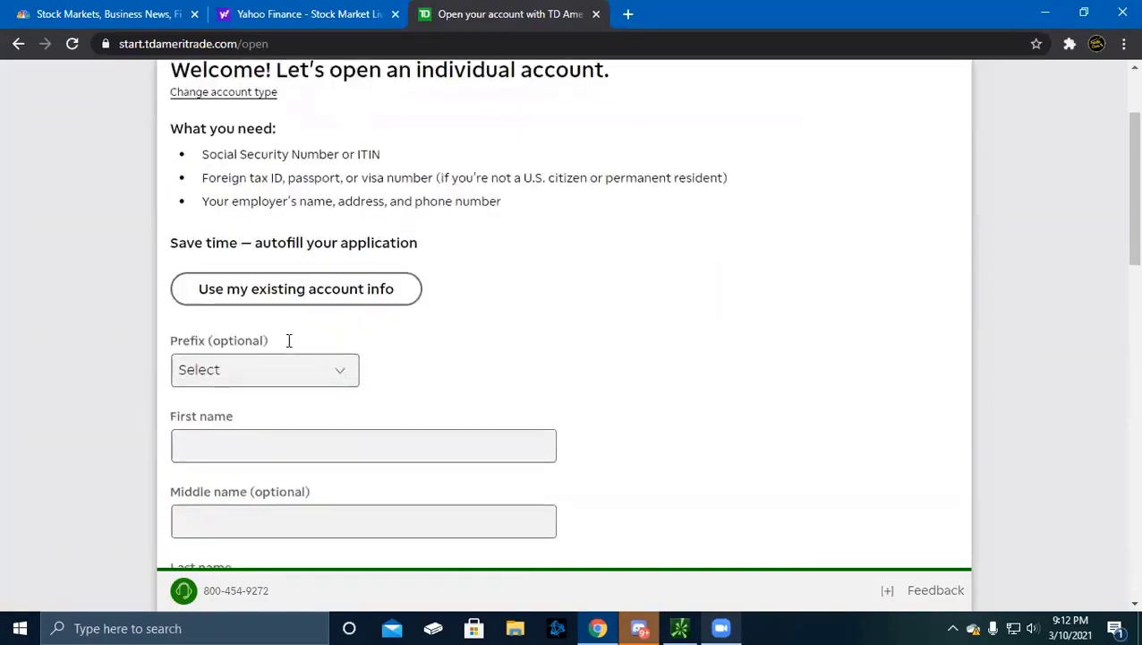
scroll(288, 339, "up", 1)
scroll(288, 344, "down", 3)
scroll(288, 340, "up", 3)
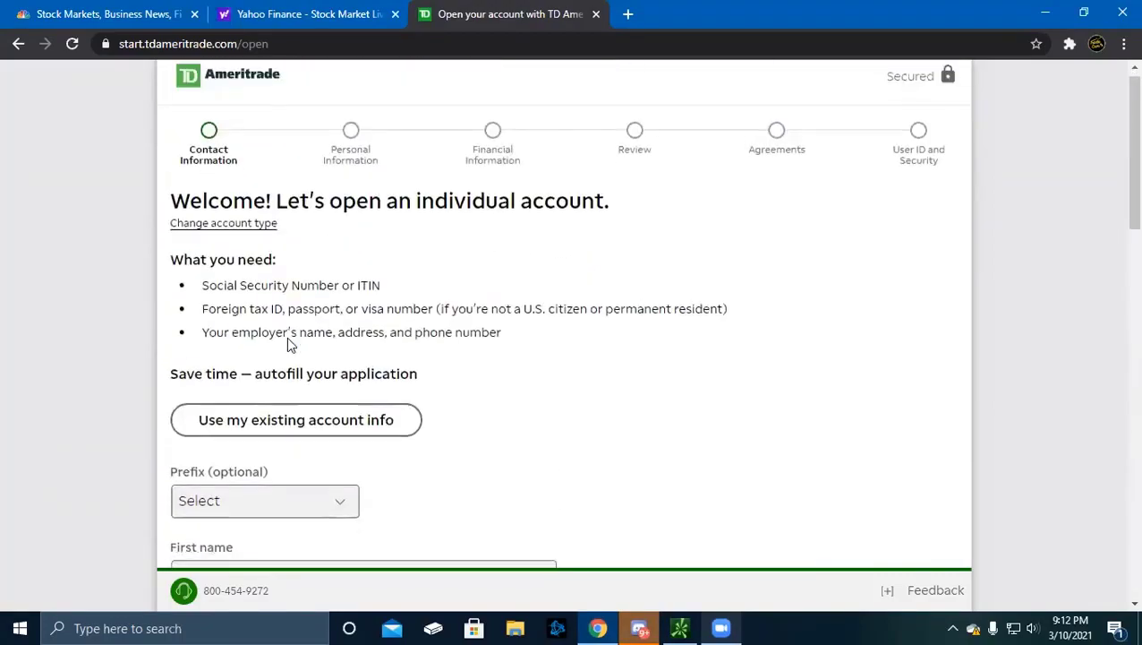
scroll(288, 340, "down", 3)
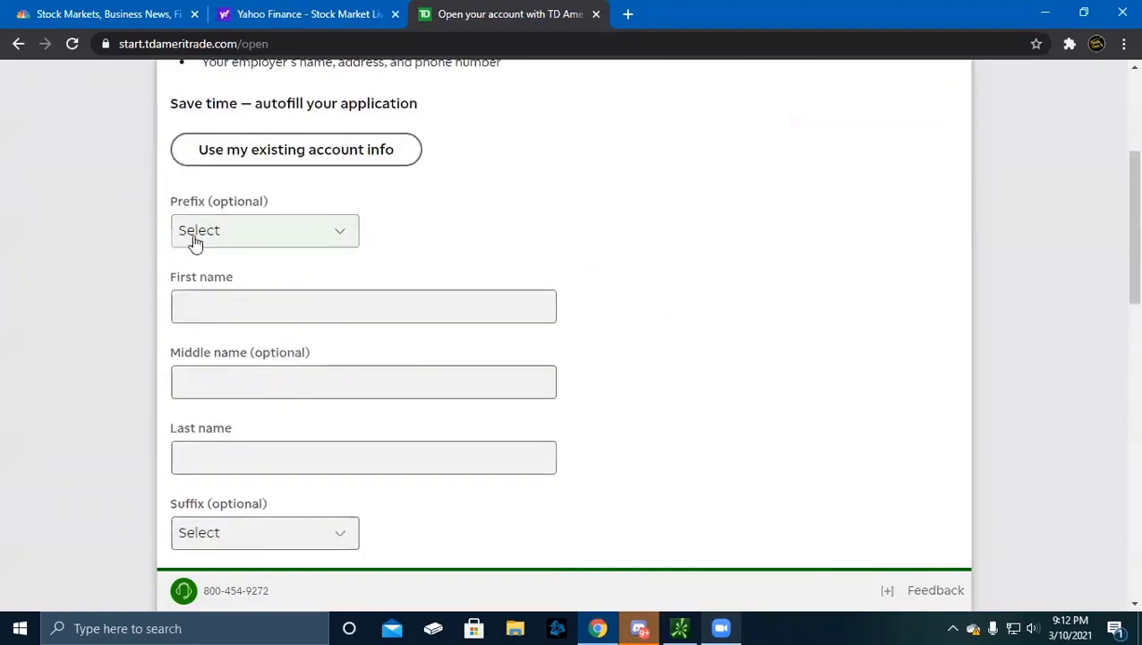
scroll(276, 235, "up", 3)
scroll(265, 299, "down", 4)
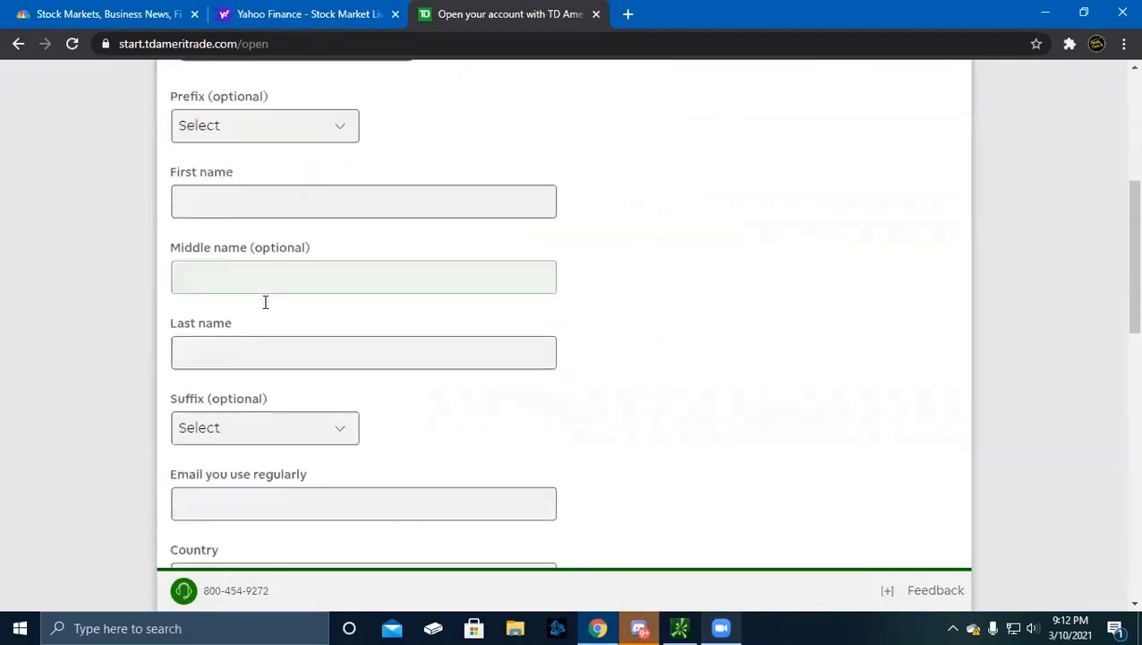
scroll(265, 300, "up", 3)
Set the name prefix to Mr
left_click(234, 385)
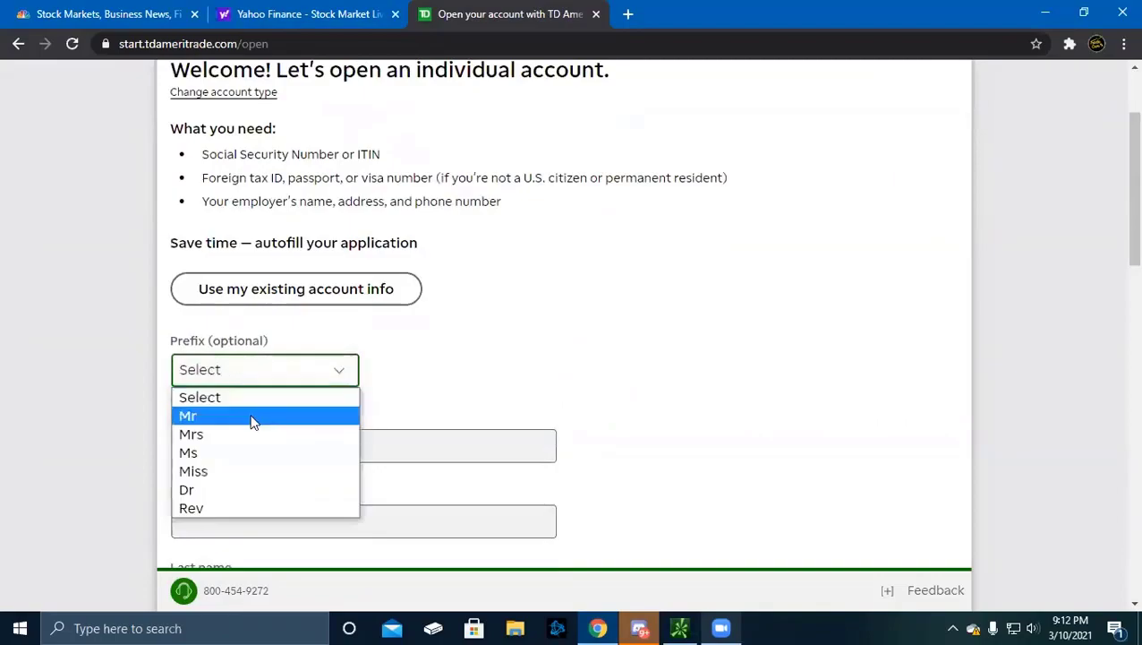
left_click(304, 398)
scroll(385, 413, "down", 3)
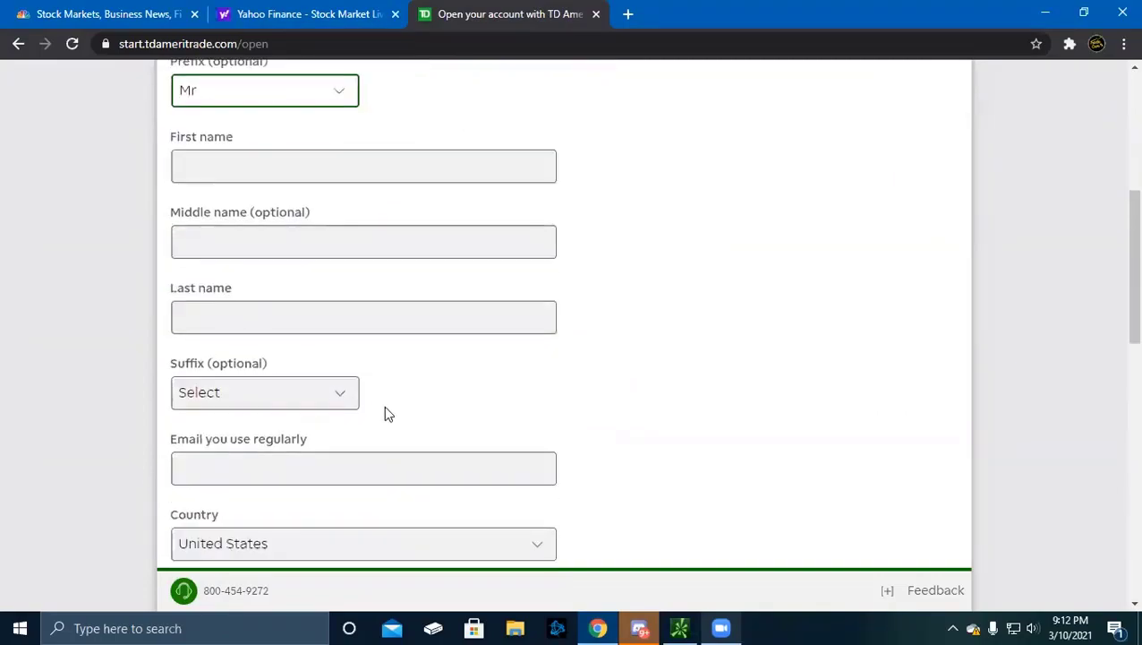
scroll(384, 405, "up", 4)
scroll(332, 361, "down", 3)
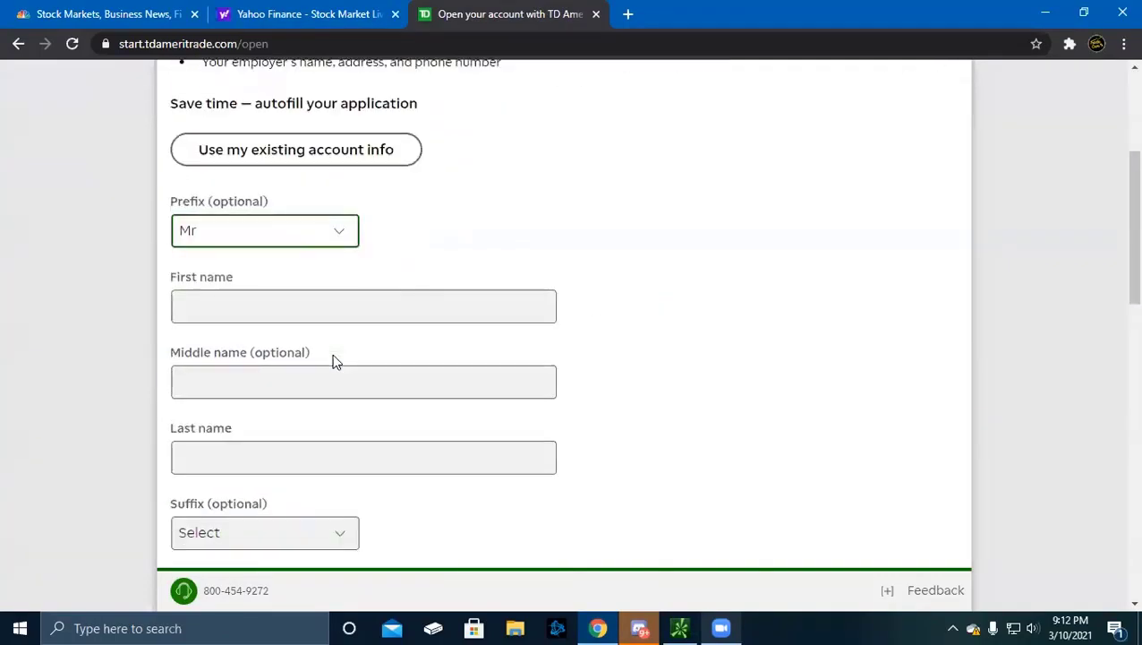
scroll(278, 328, "down", 1)
Enter the applicant's first and last names, leaving the middle name blank
left_click(282, 165)
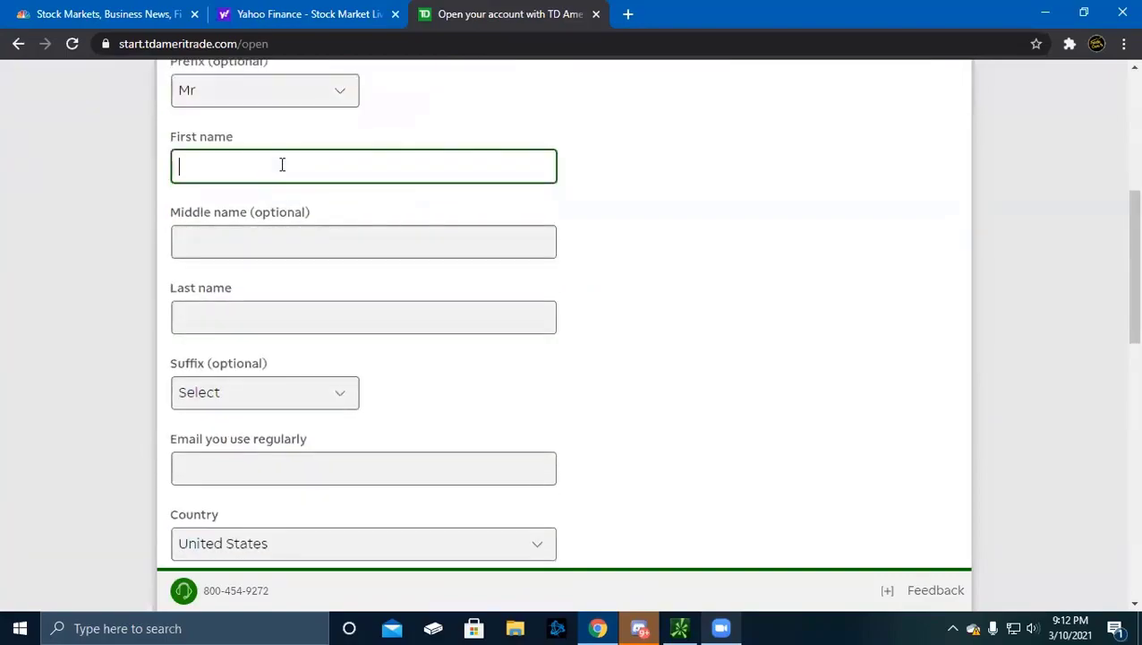
key("Tab")
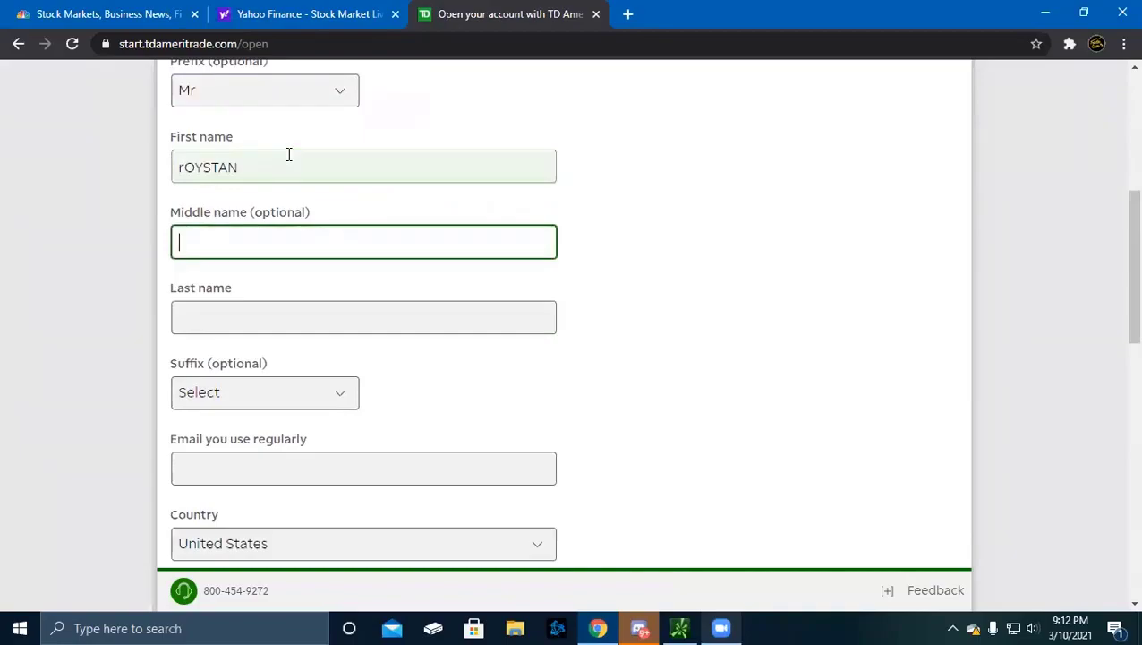
key("Tab")
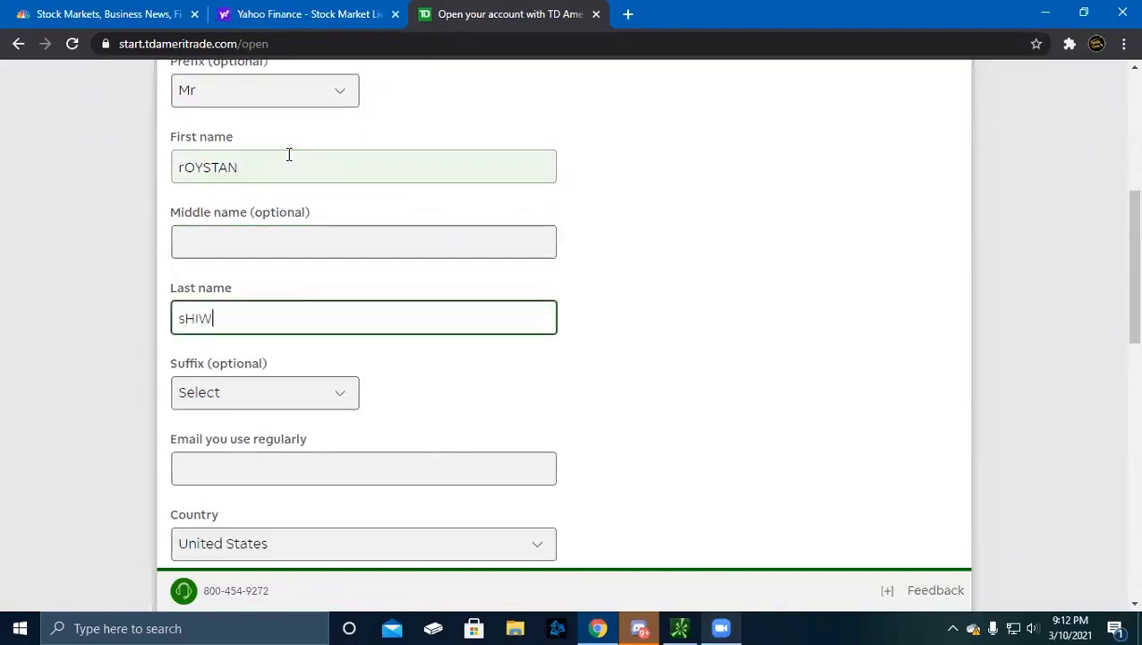
Choose Sr as the name suffix and clear filler text from the e-mail field
scroll(358, 268, "down", 2)
left_click(228, 251)
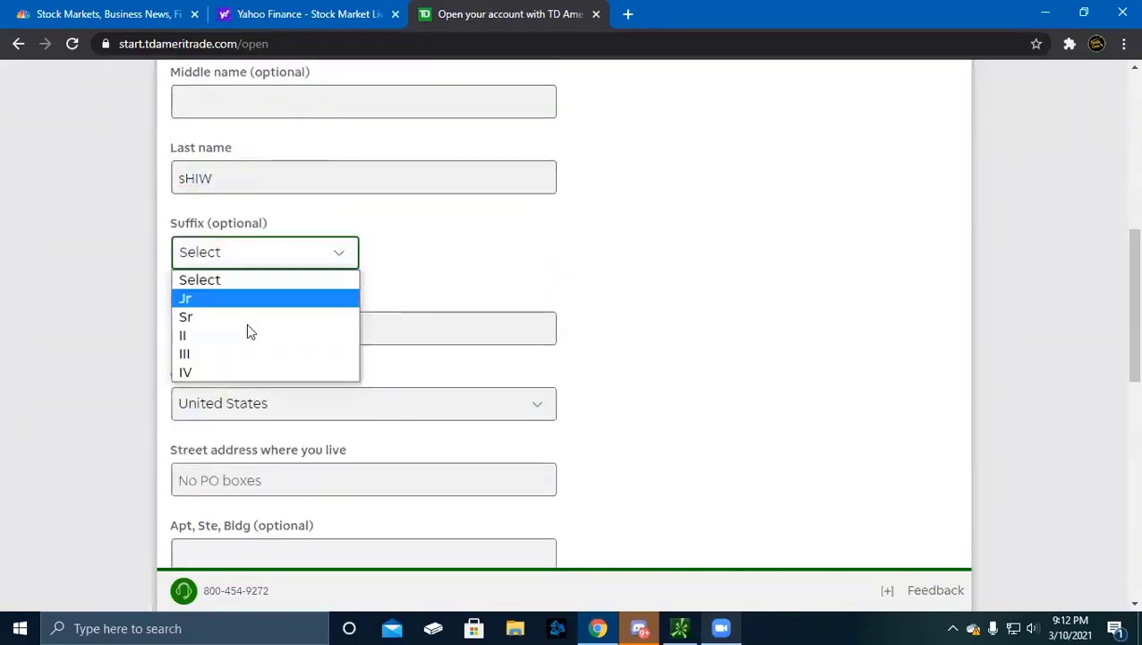
left_click(263, 316)
scroll(337, 358, "down", 2)
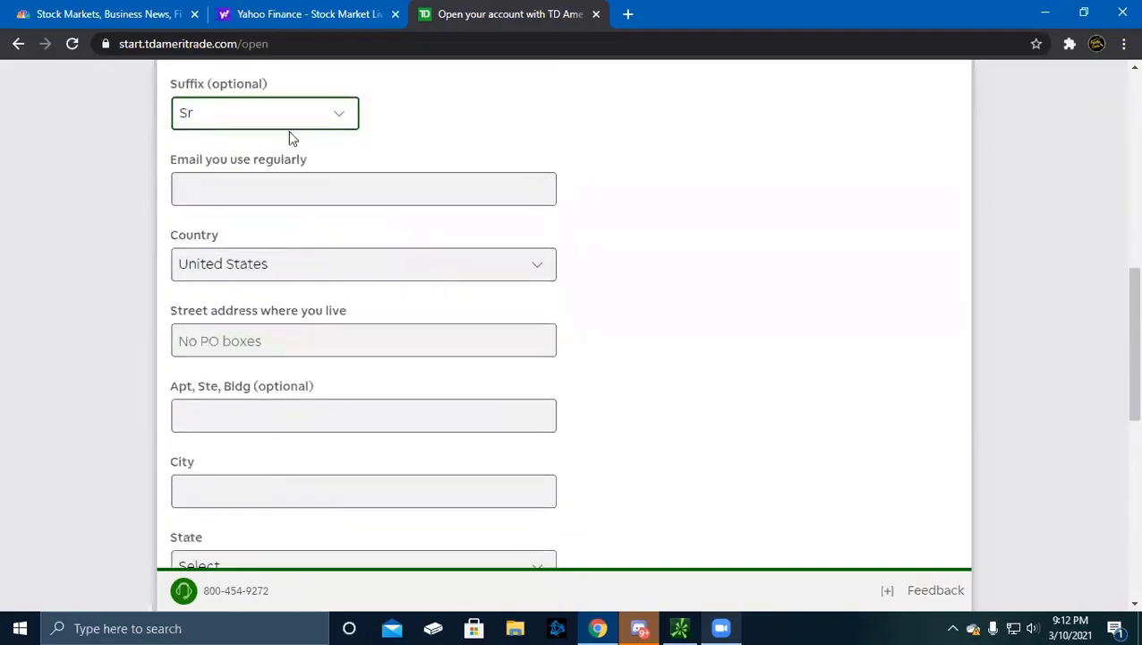
left_click(293, 183)
type("BLAH")
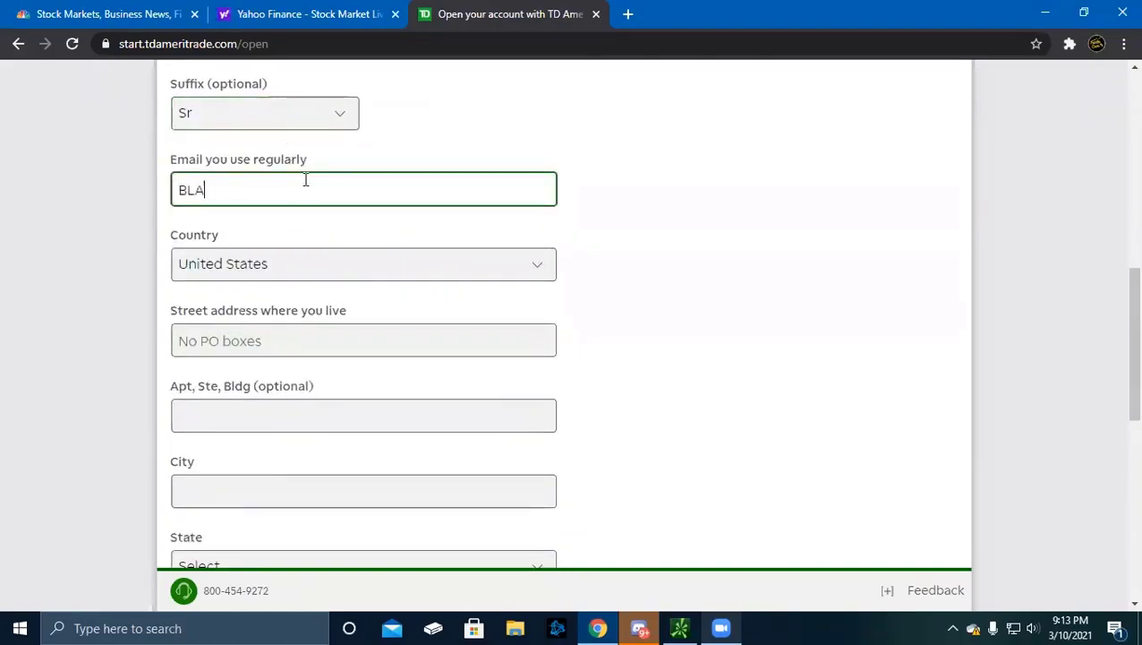
key("BackSpace")
key("BackSpace")
key("BackSpace")
scroll(289, 520, "down", 3)
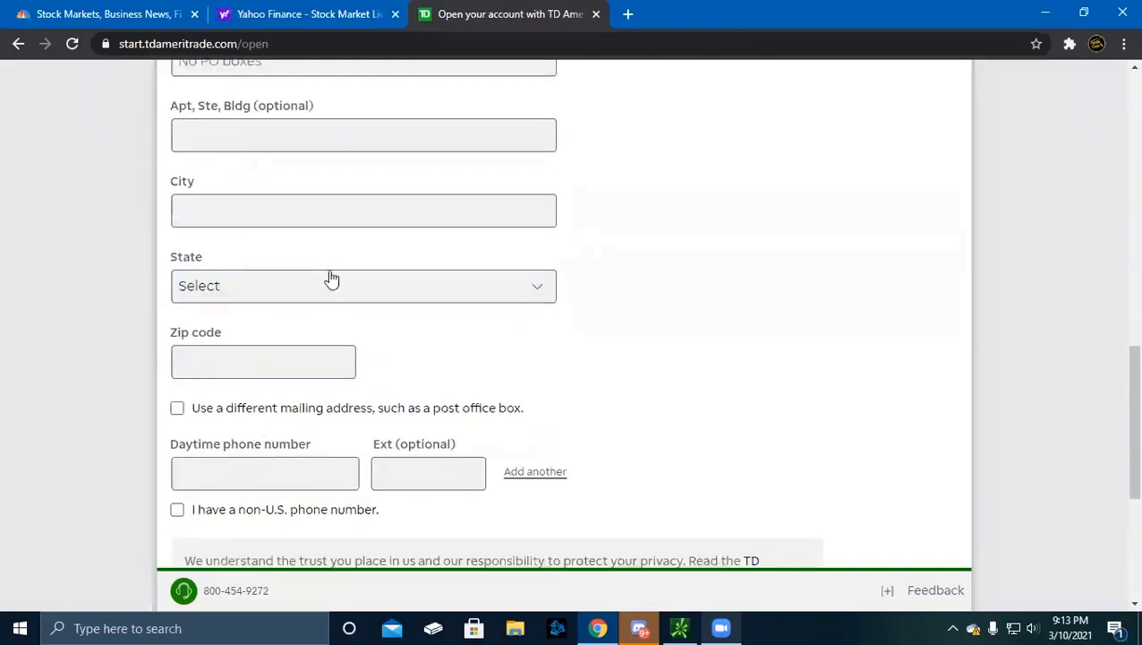
scroll(404, 452, "down", 3)
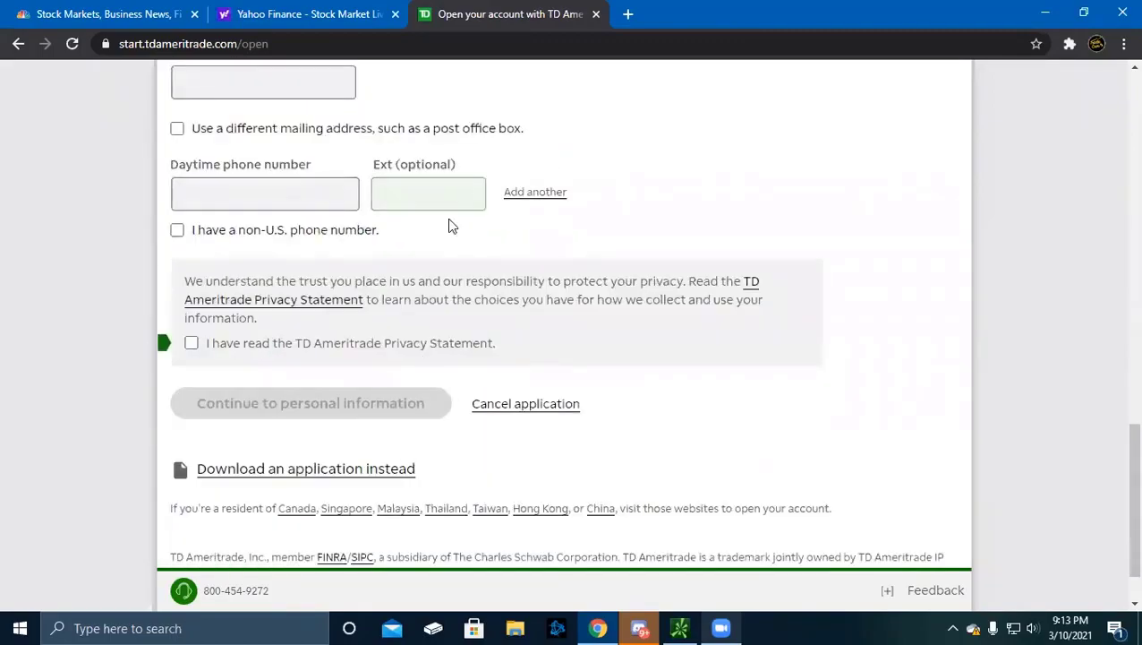
Acknowledge the privacy statement and type a placeholder daytime phone number
left_click(195, 344)
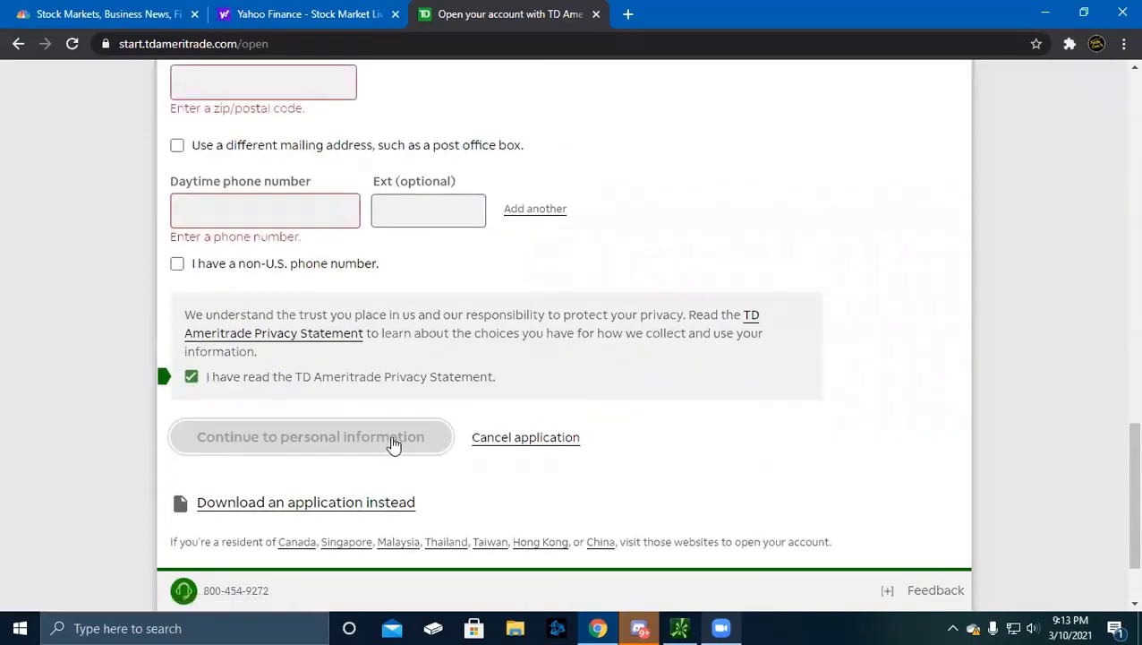
scroll(390, 445, "up", 2)
left_click(307, 361)
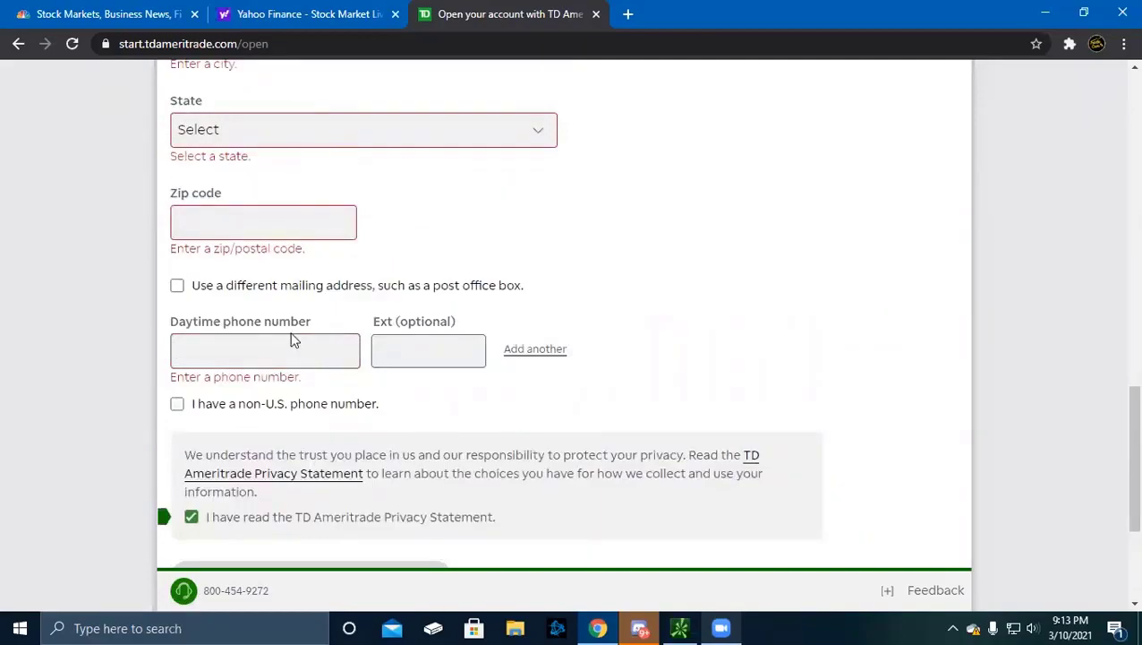
type("666) 666-666")
scroll(238, 511, "down", 2)
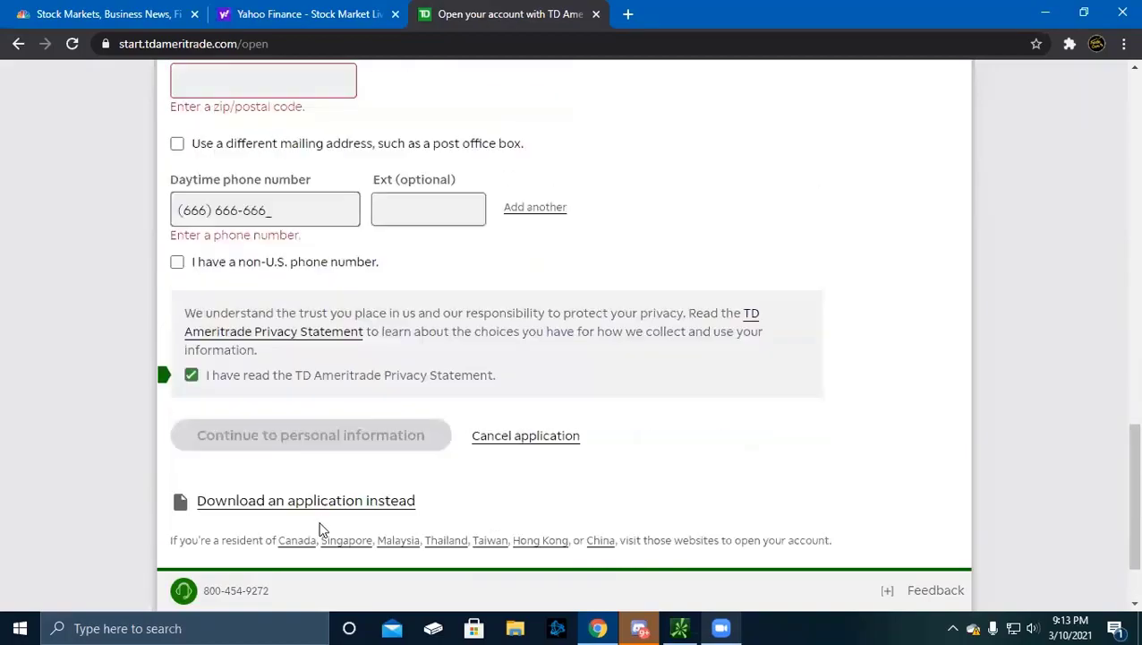
scroll(324, 524, "up", 15)
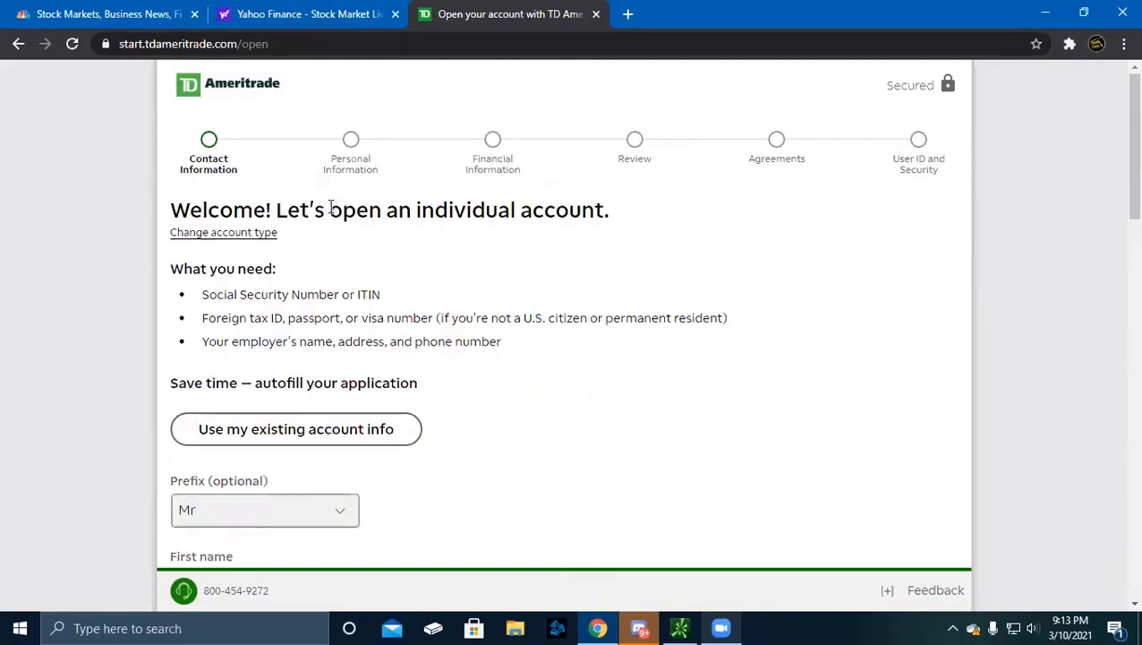
Enter the applicant's e-mail address
scroll(331, 223, "down", 6)
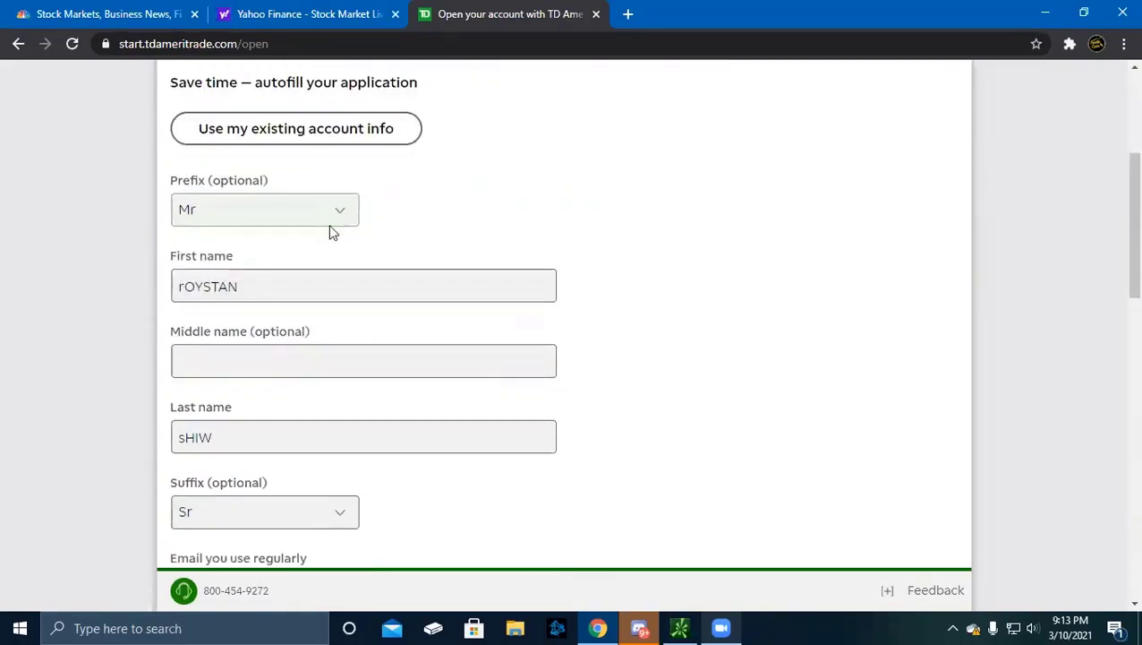
left_click(288, 324)
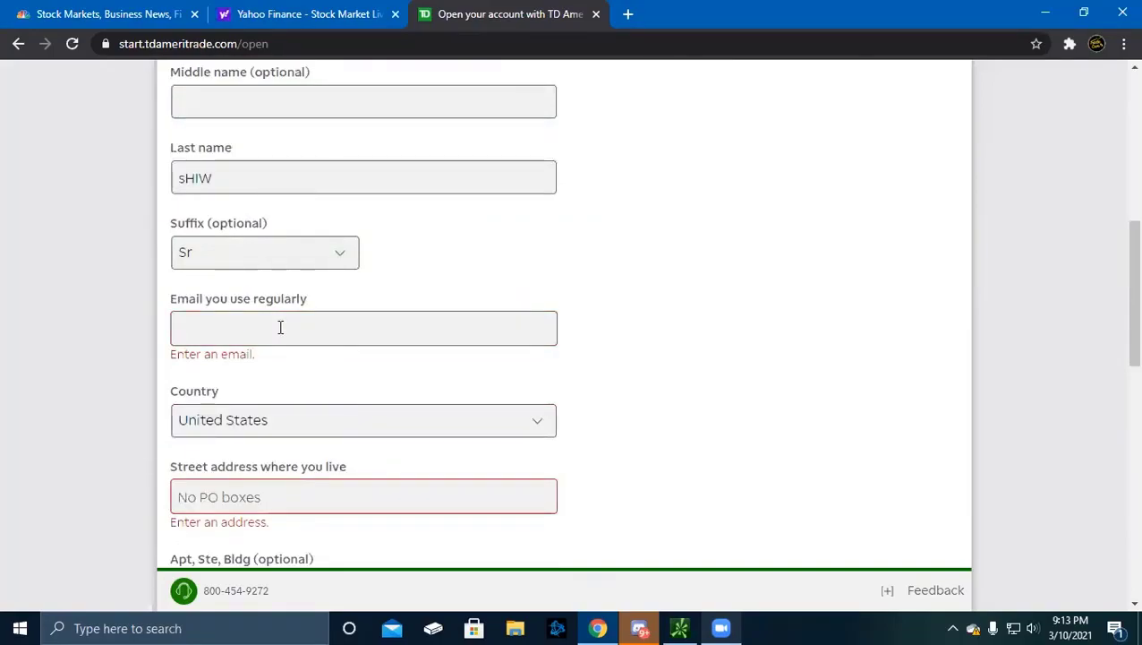
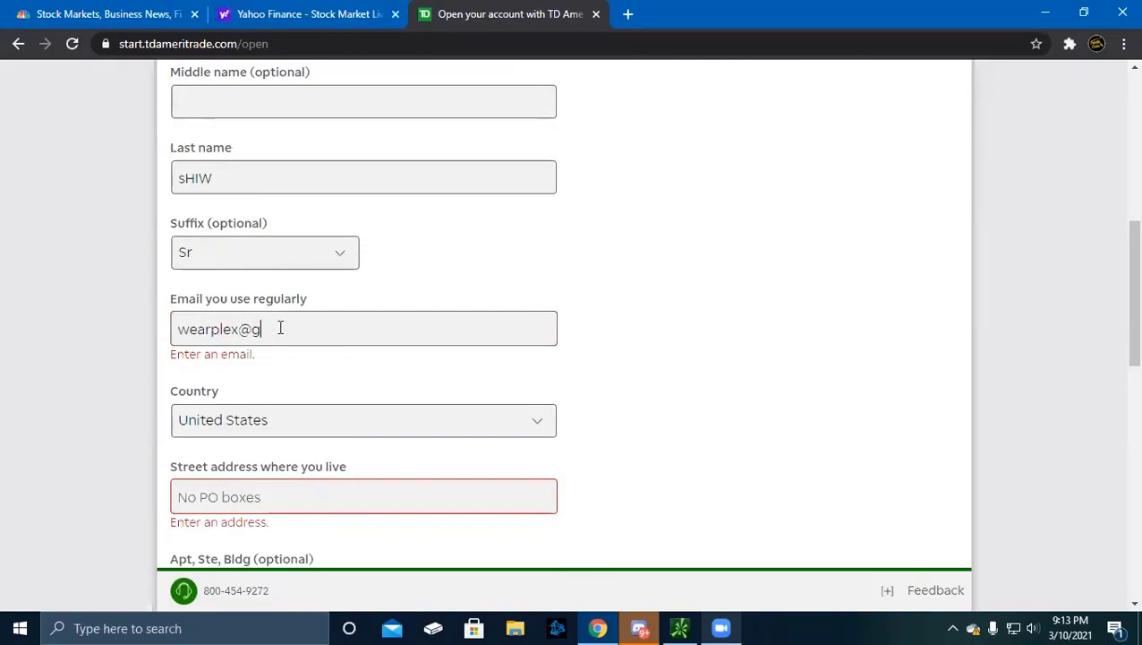
Type the street address and pick the matching suggested home address
left_click(275, 502)
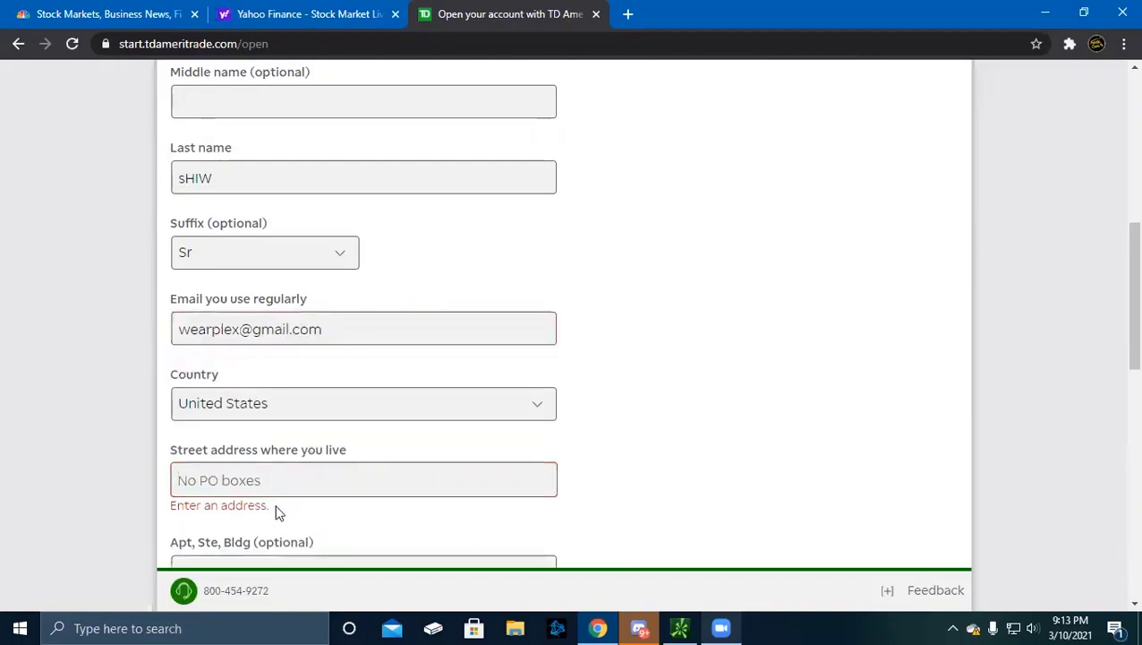
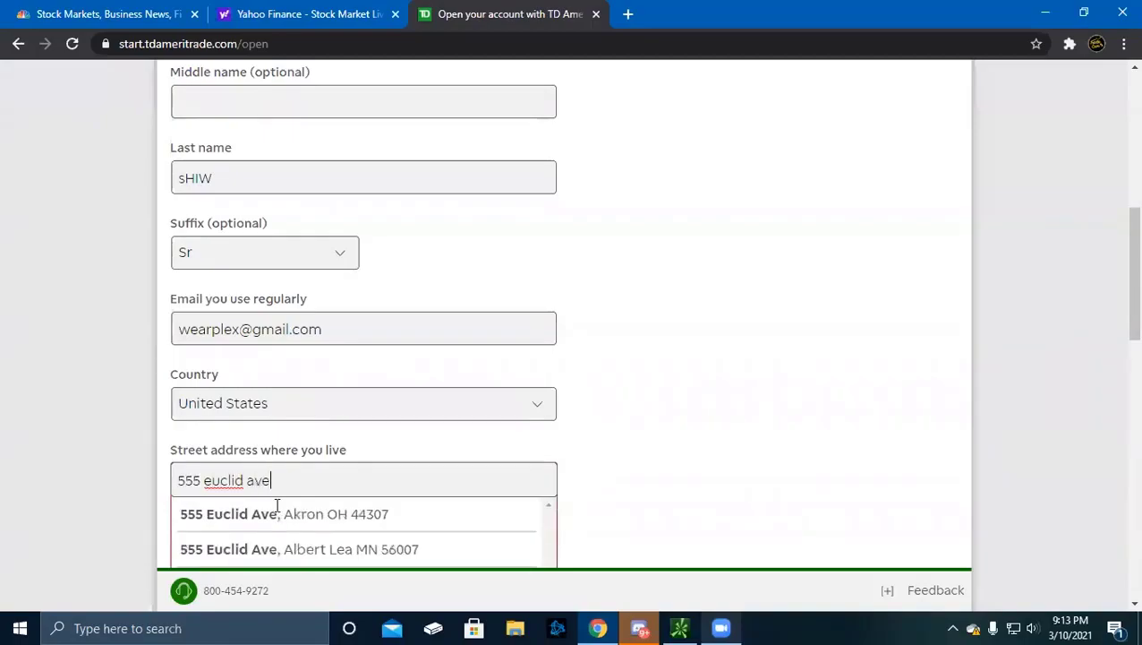
scroll(305, 523, "down", 2)
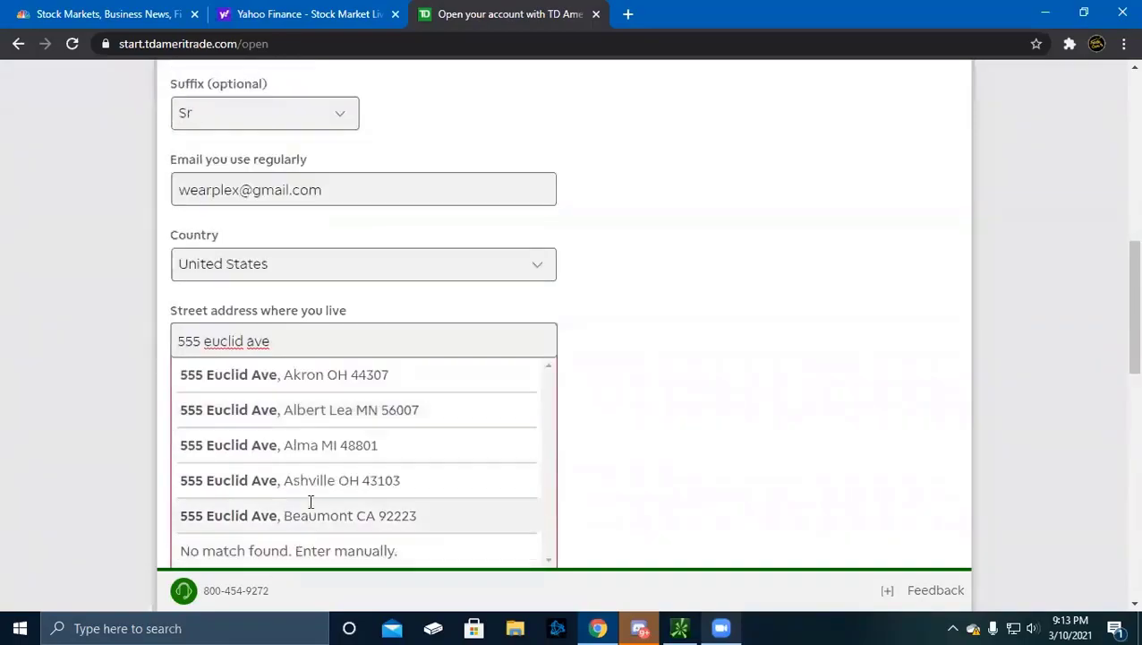
left_click(349, 371)
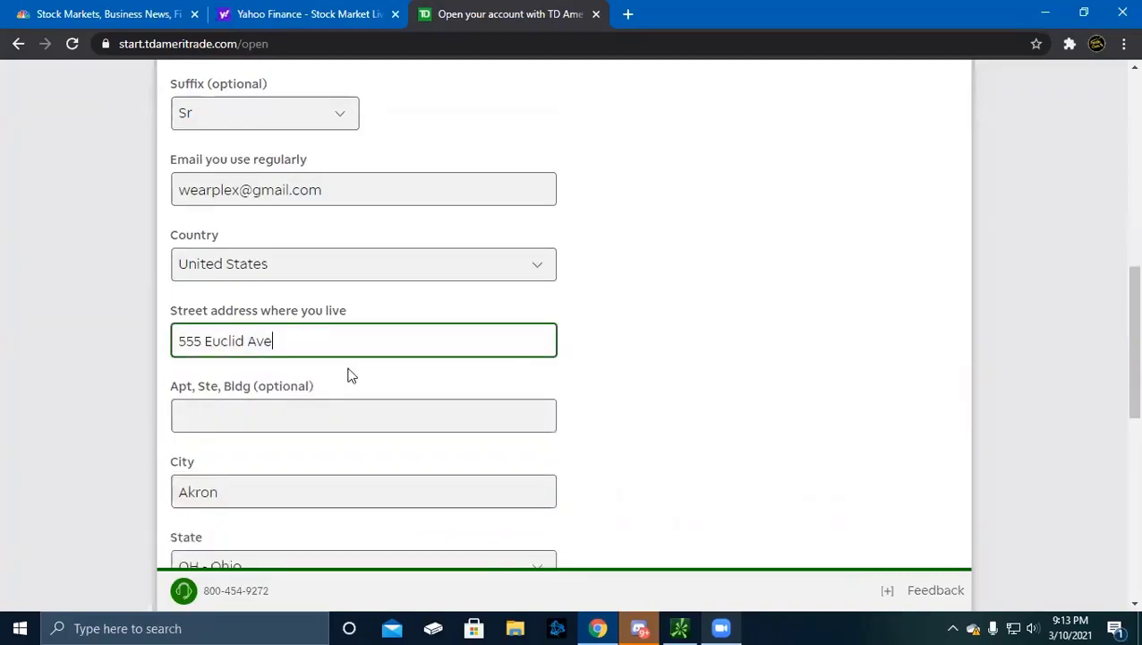
Replace the daytime phone with the applicant's real phone number
scroll(349, 374, "down", 5)
left_click_drag(325, 335, 138, 359)
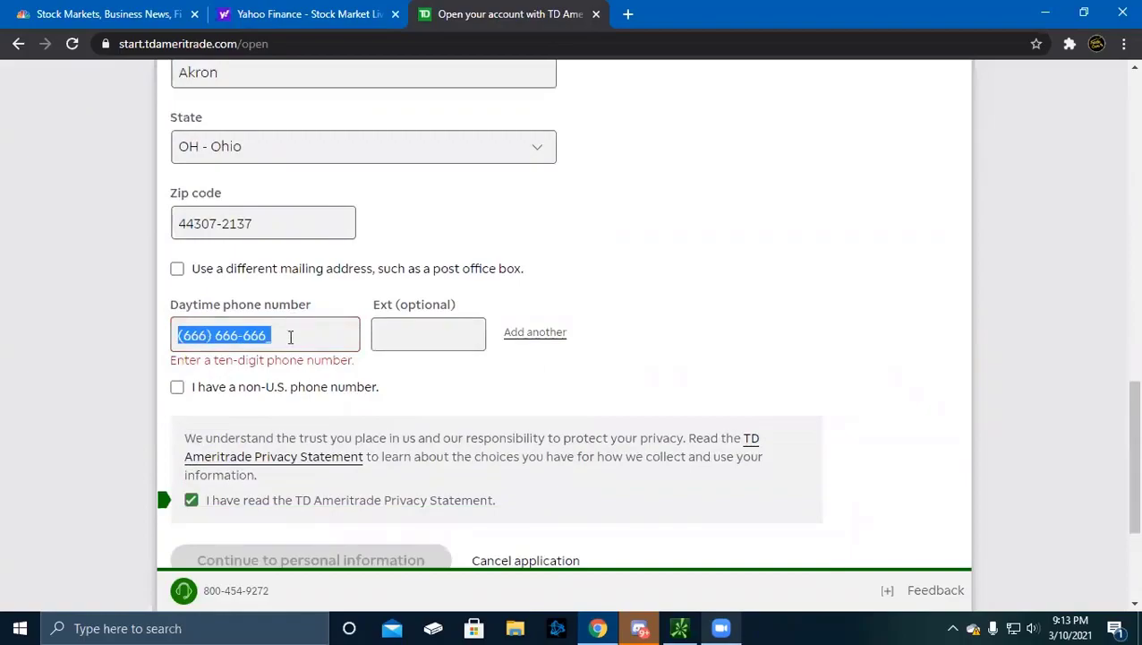
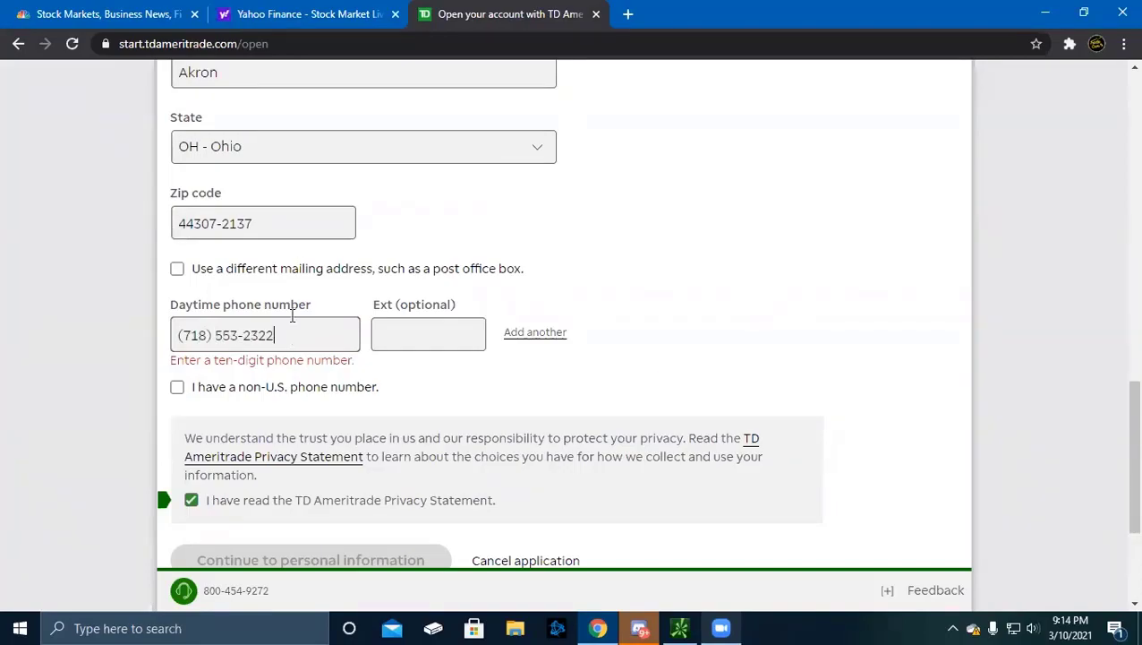
Re-tick the privacy statement checkbox and continue to Personal Information
scroll(296, 322, "up", 10)
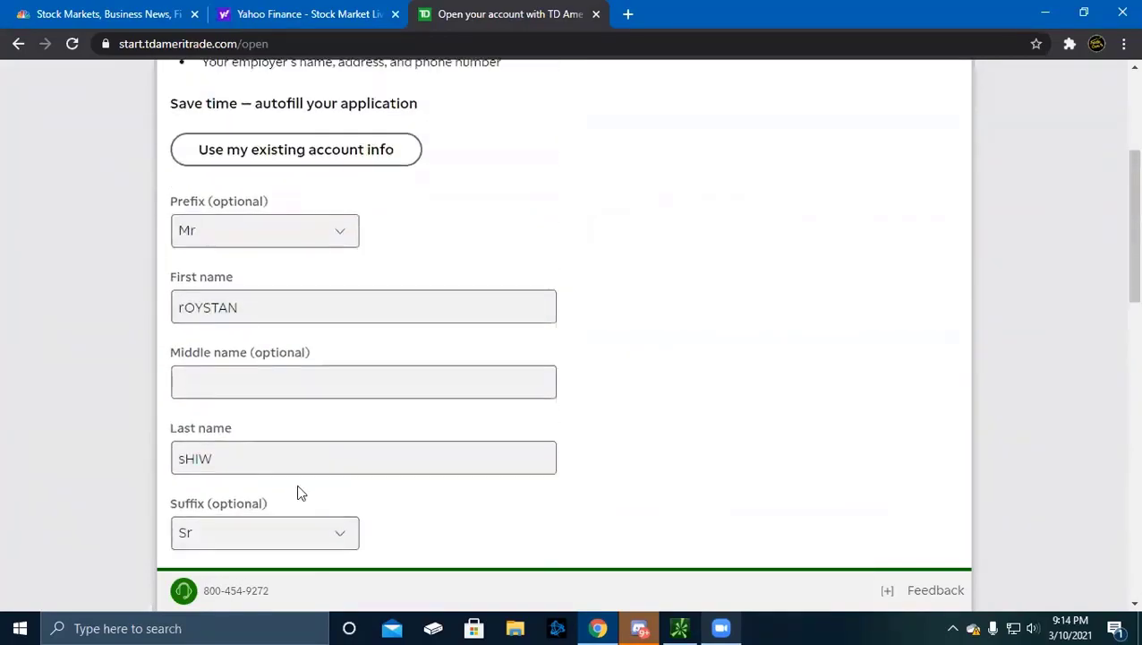
scroll(292, 436, "up", 3)
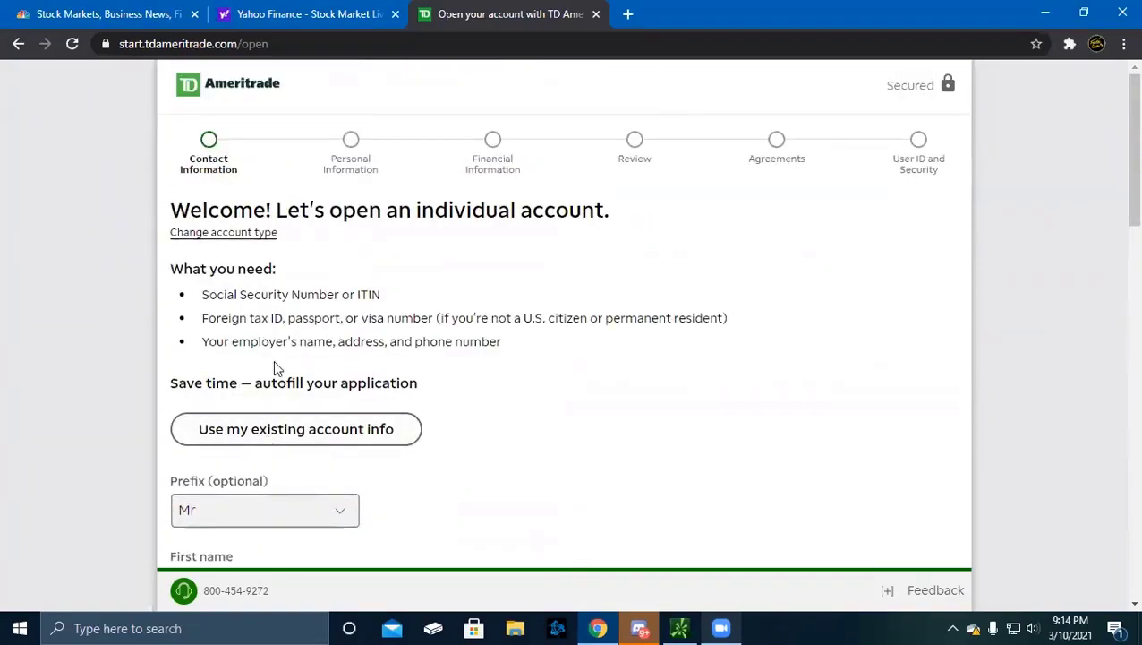
scroll(285, 398, "down", 13)
scroll(286, 394, "down", 2)
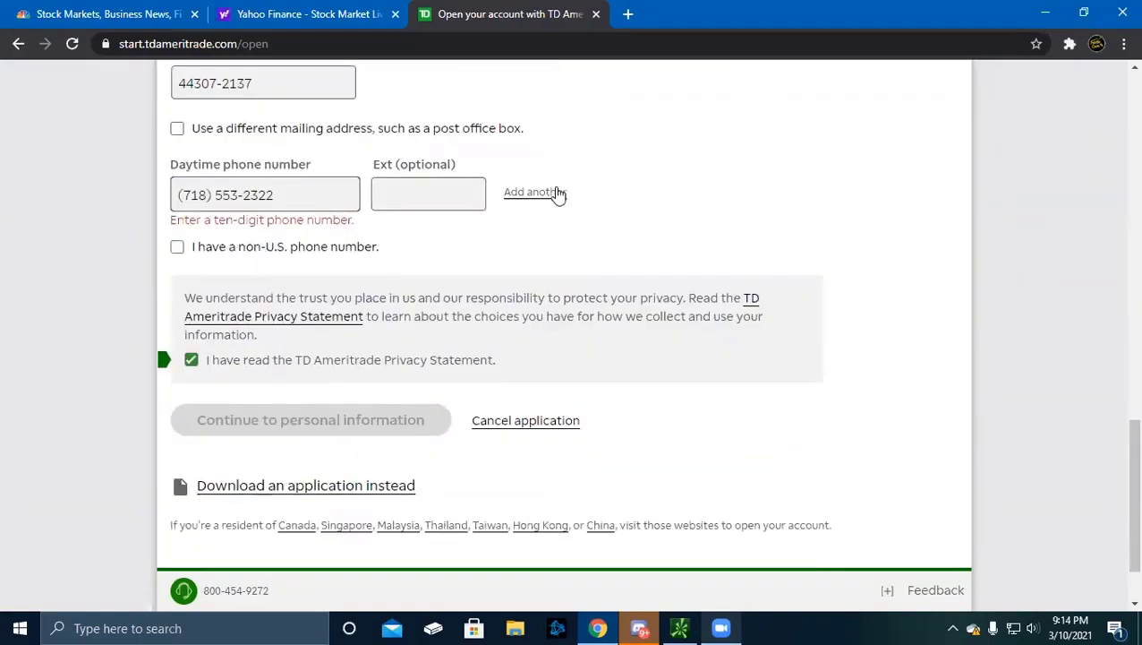
scroll(391, 295, "up", 15)
scroll(391, 300, "down", 15)
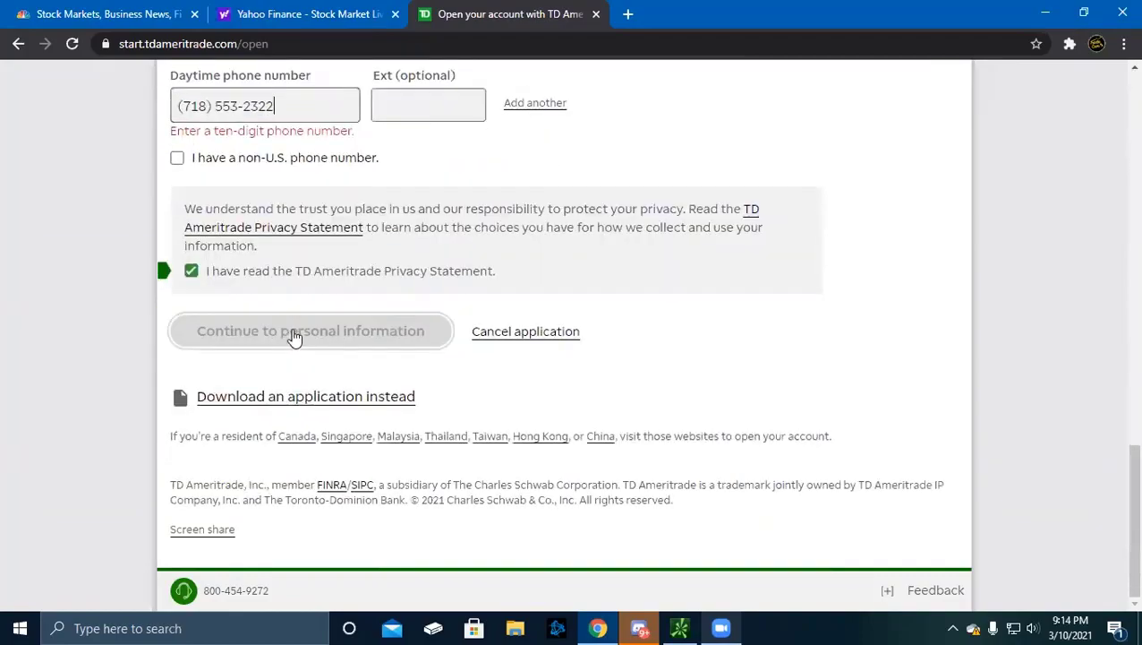
left_click(192, 273)
left_click(190, 254)
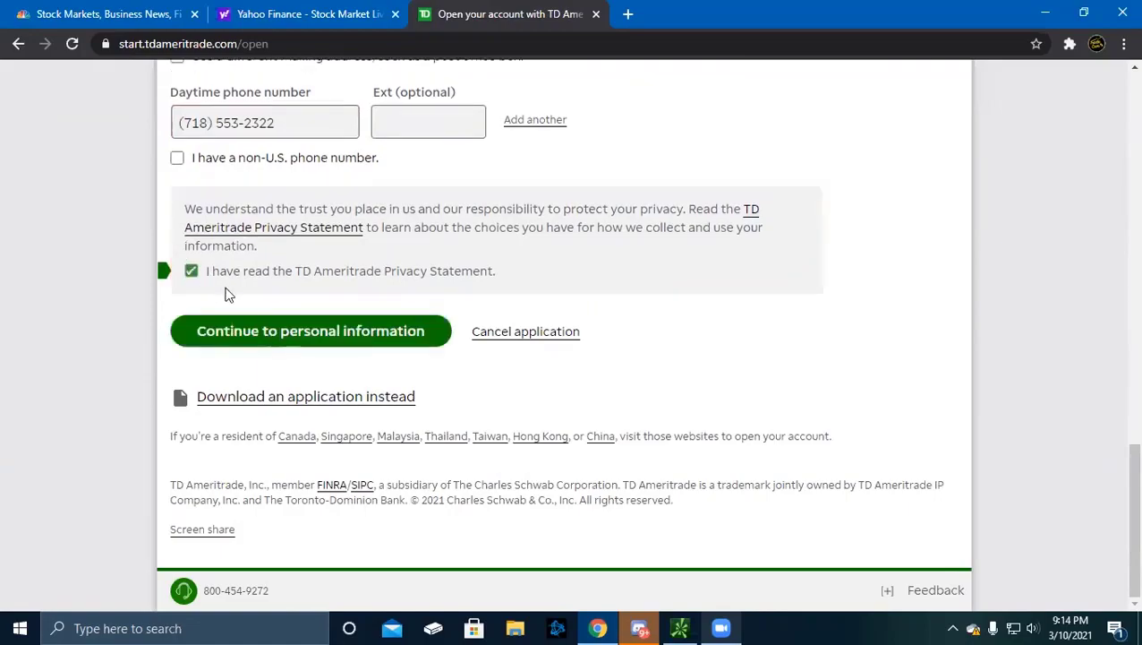
left_click(264, 347)
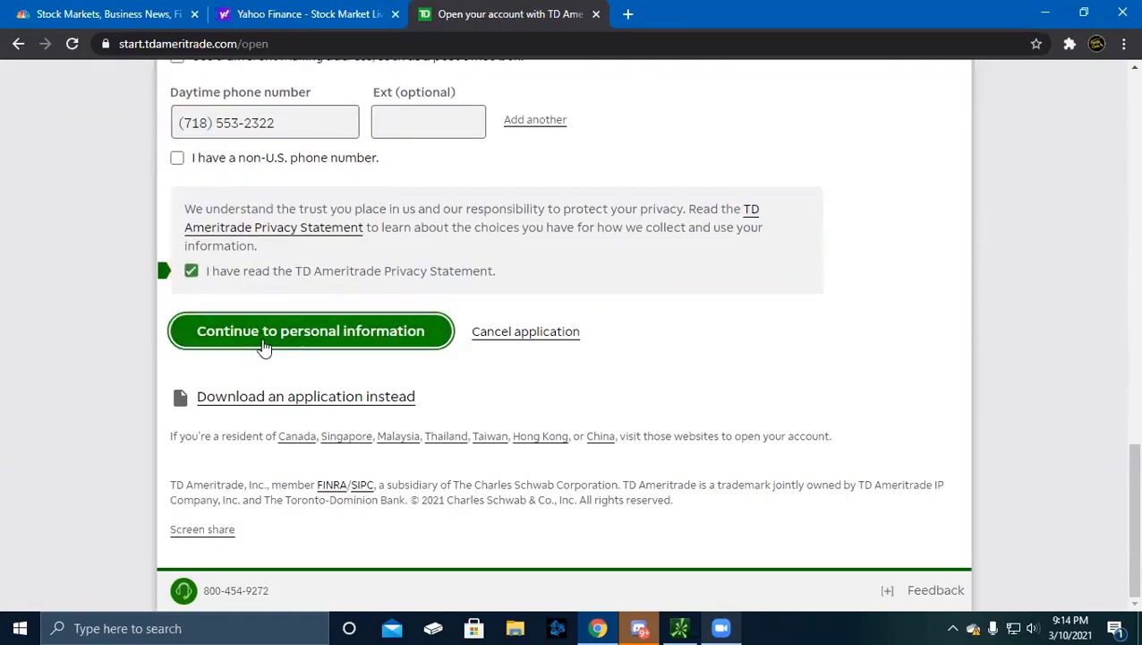
Enter the applicant's date of birth in MM/DD/YYYY format
scroll(222, 186, "down", 2)
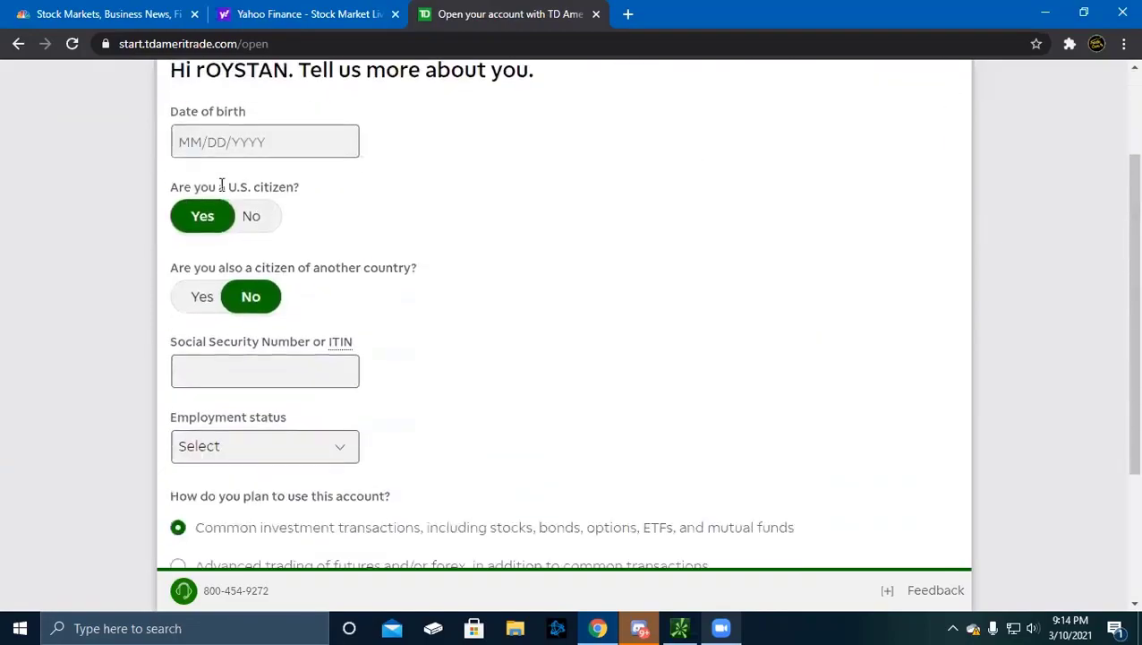
scroll(242, 192, "up", 2)
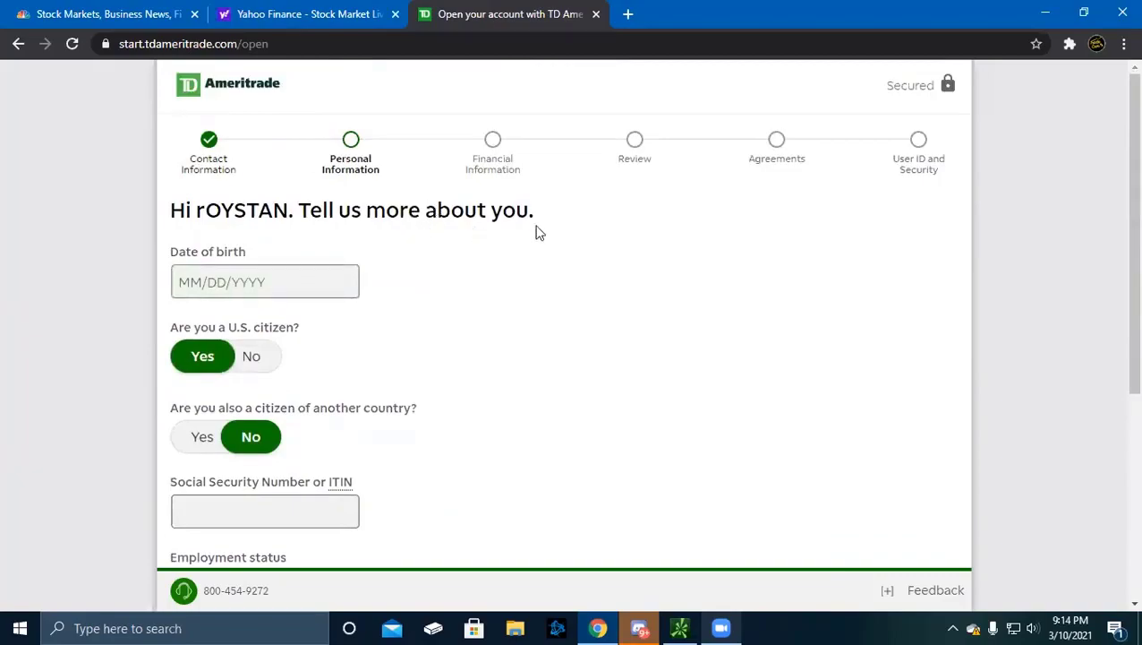
left_click(279, 281)
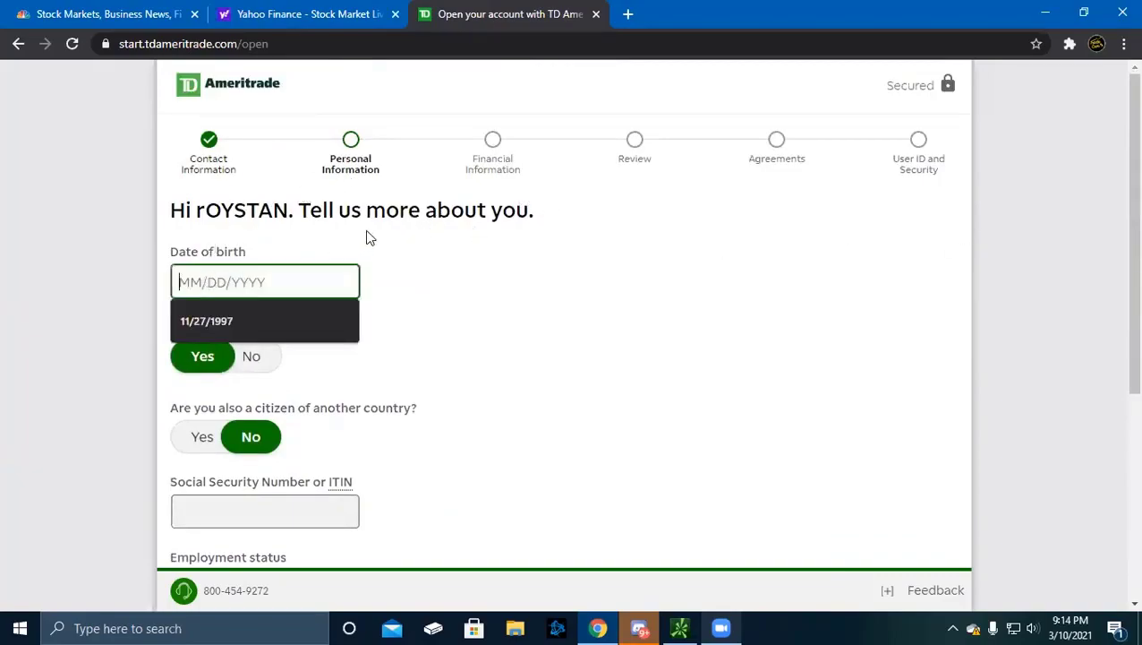
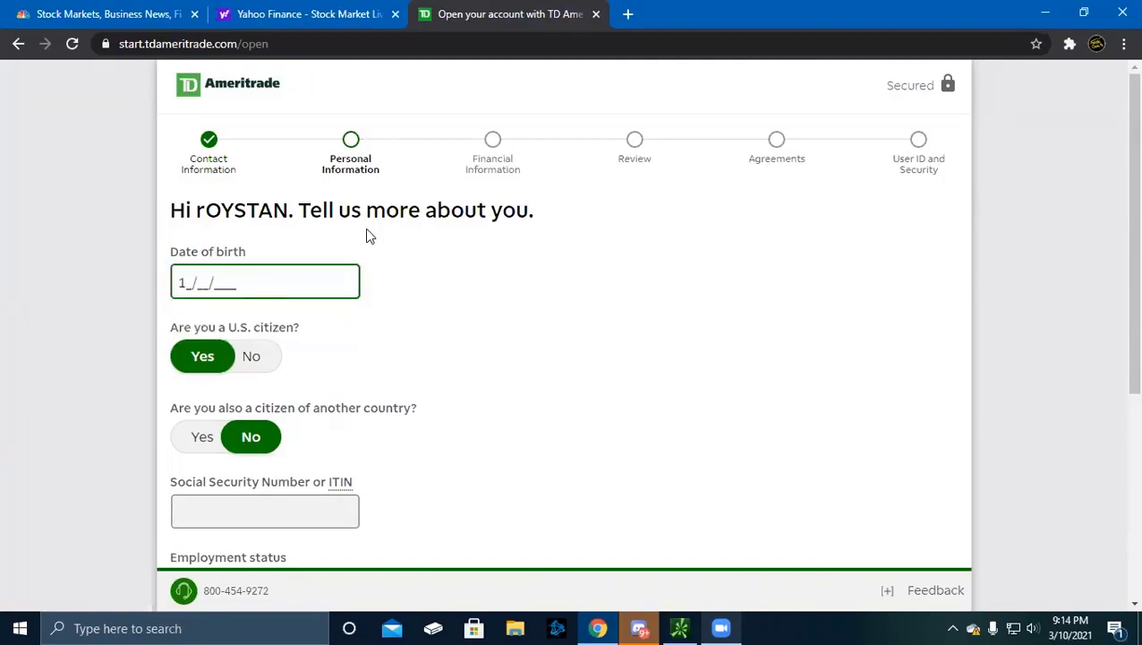
key("Left")
key("Right")
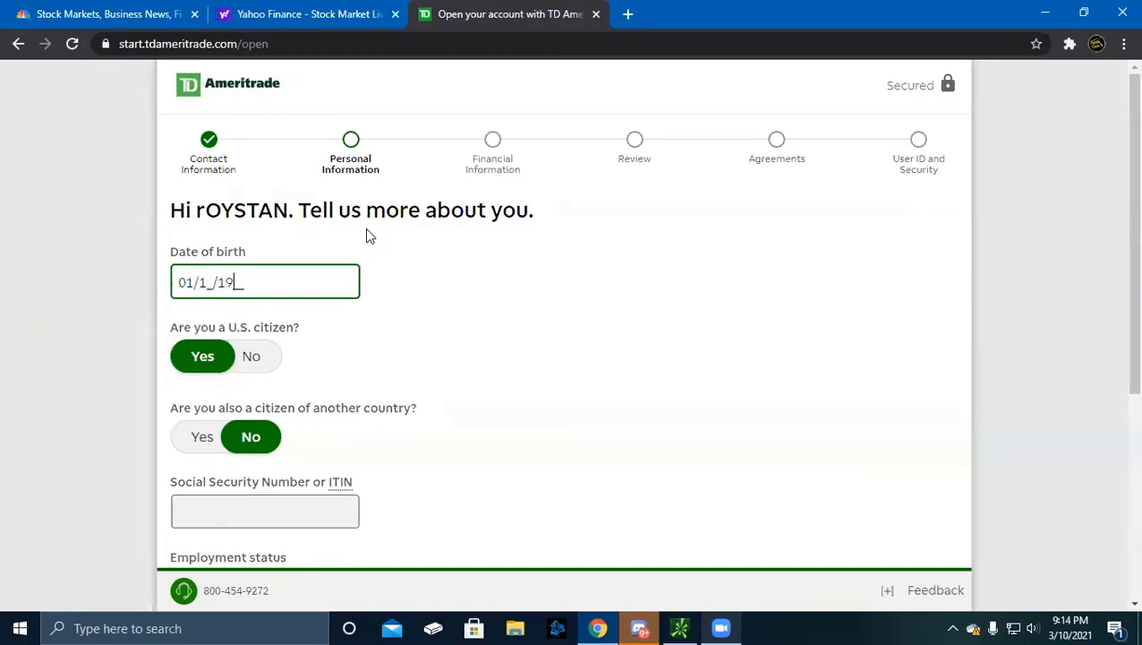
left_click(201, 282)
key("BackSpace")
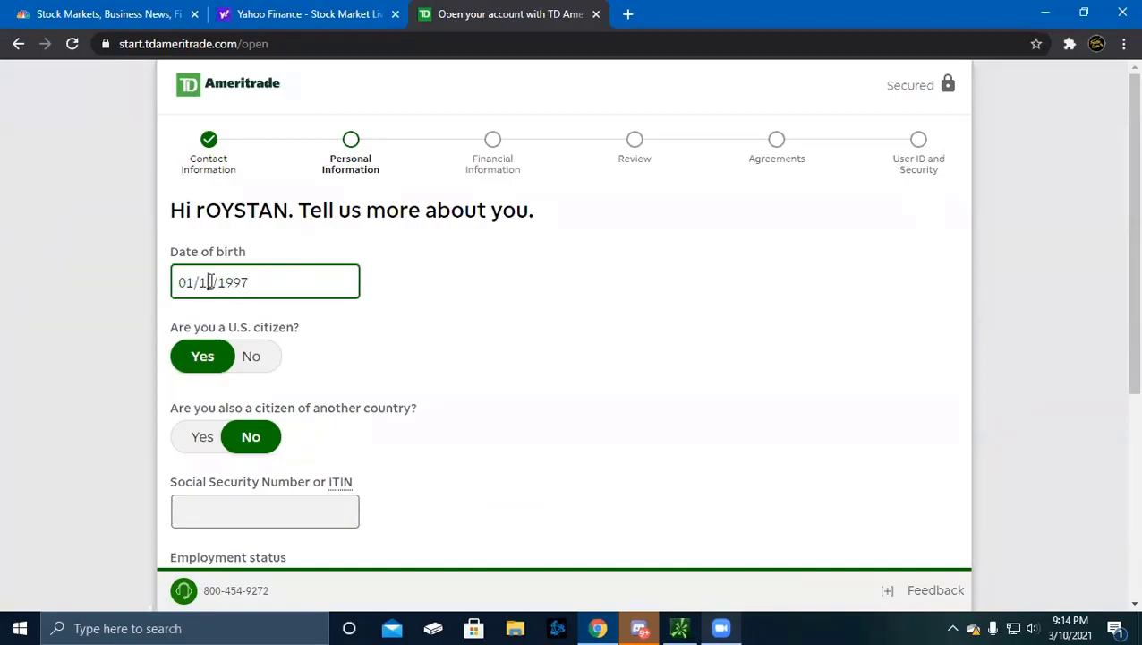
type("11")
scroll(250, 473, "down", 3)
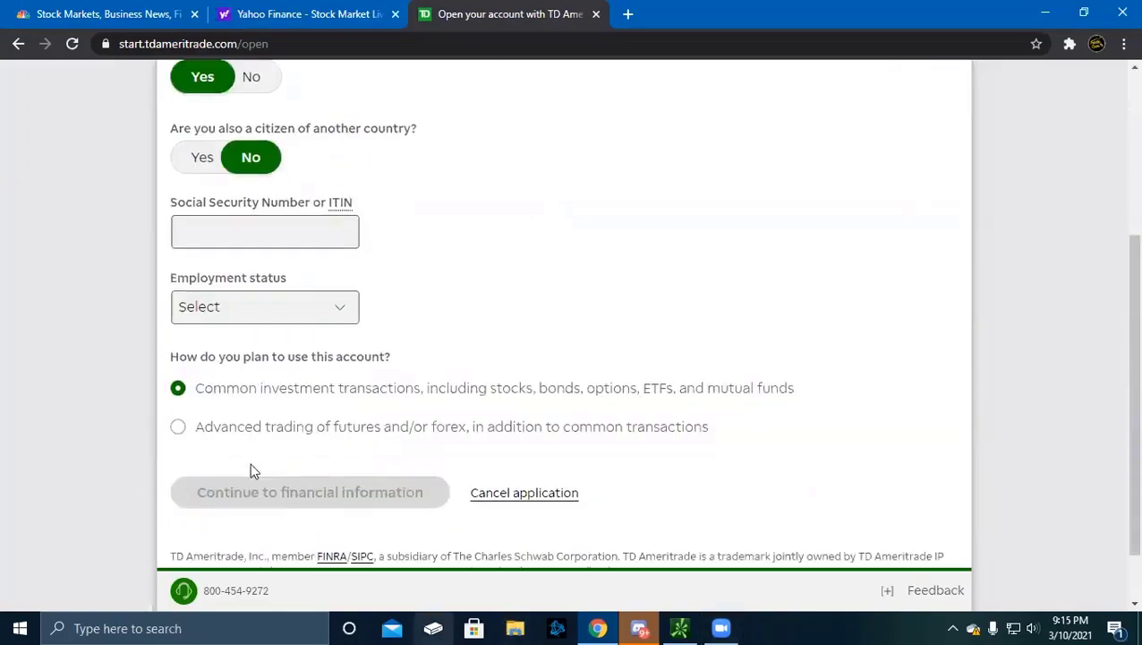
scroll(248, 464, "up", 2)
Enter the applicant's Social Security Number
left_click(215, 361)
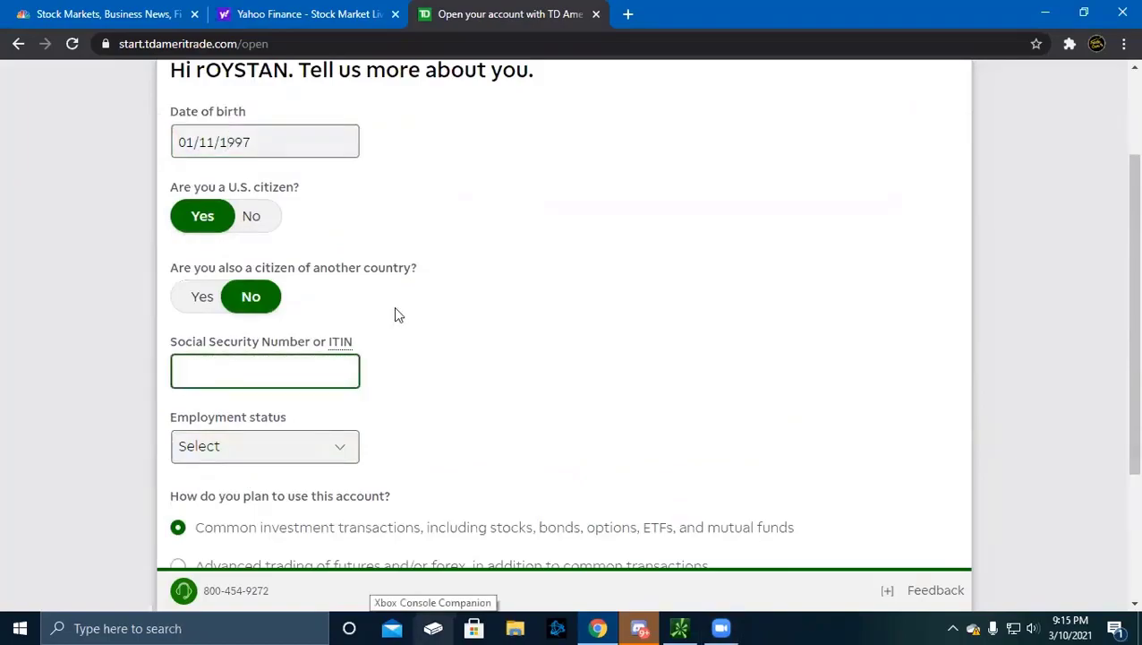
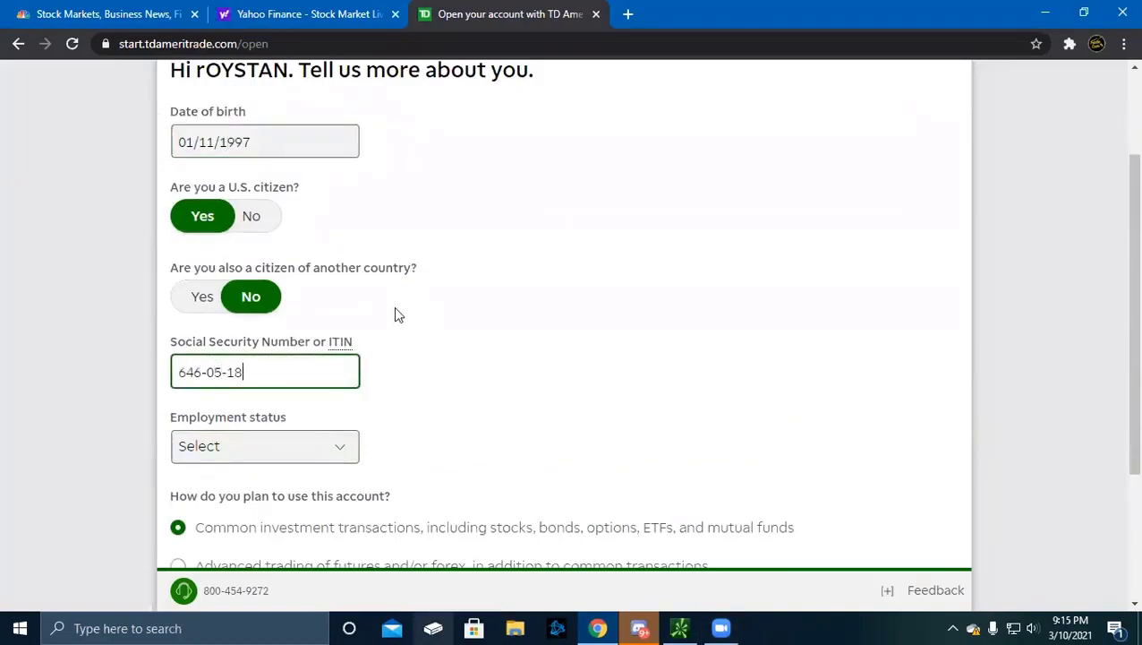
scroll(295, 331, "up", 2)
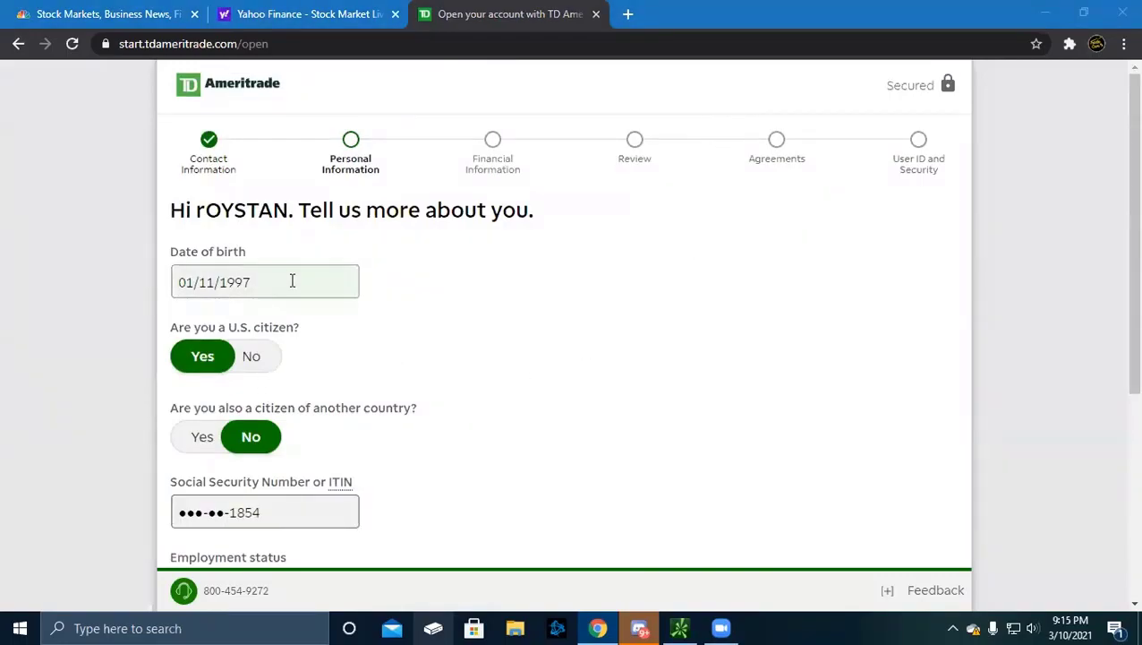
Set the employment status to Unemployed
scroll(291, 283, "down", 2)
scroll(290, 284, "down", 3)
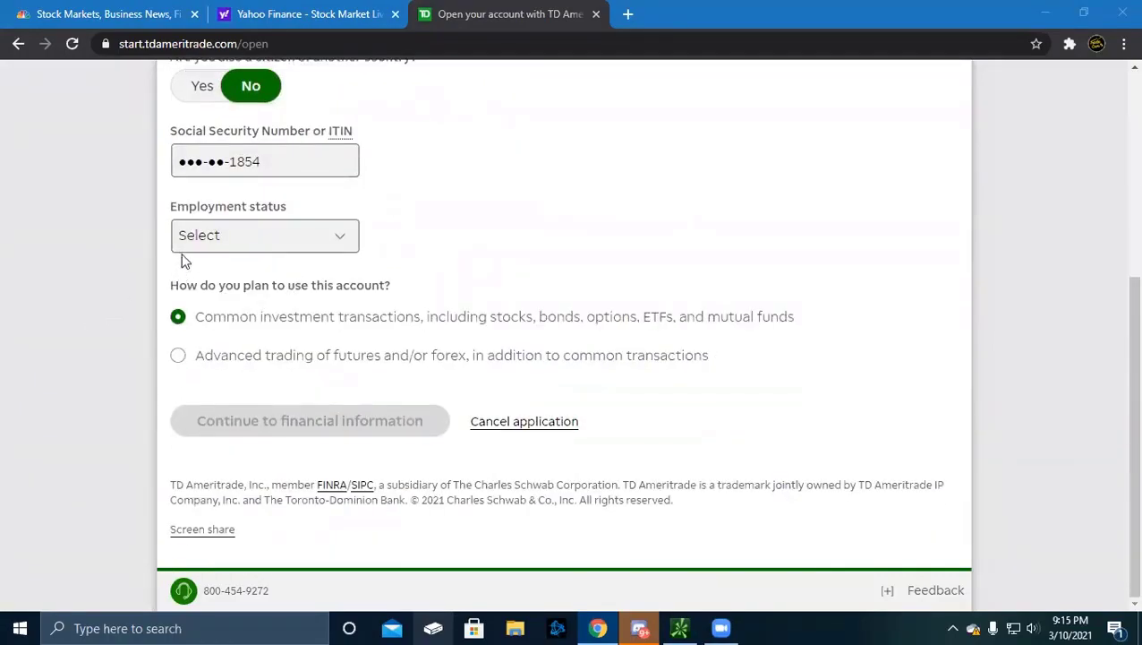
left_click(249, 250)
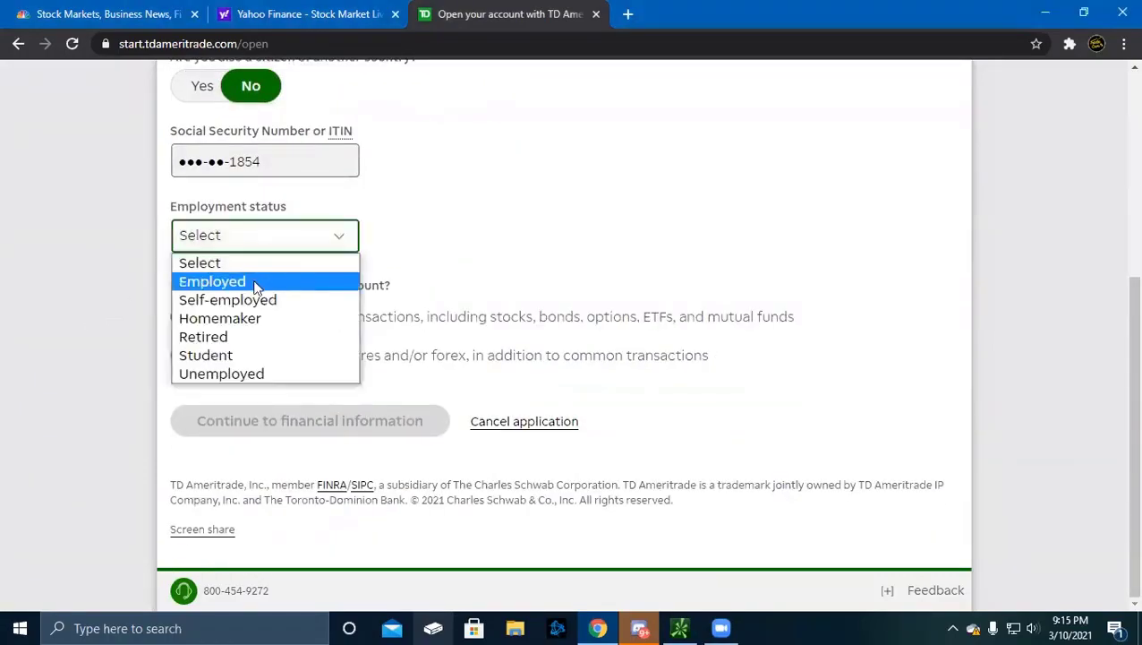
scroll(535, 240, "up", 5)
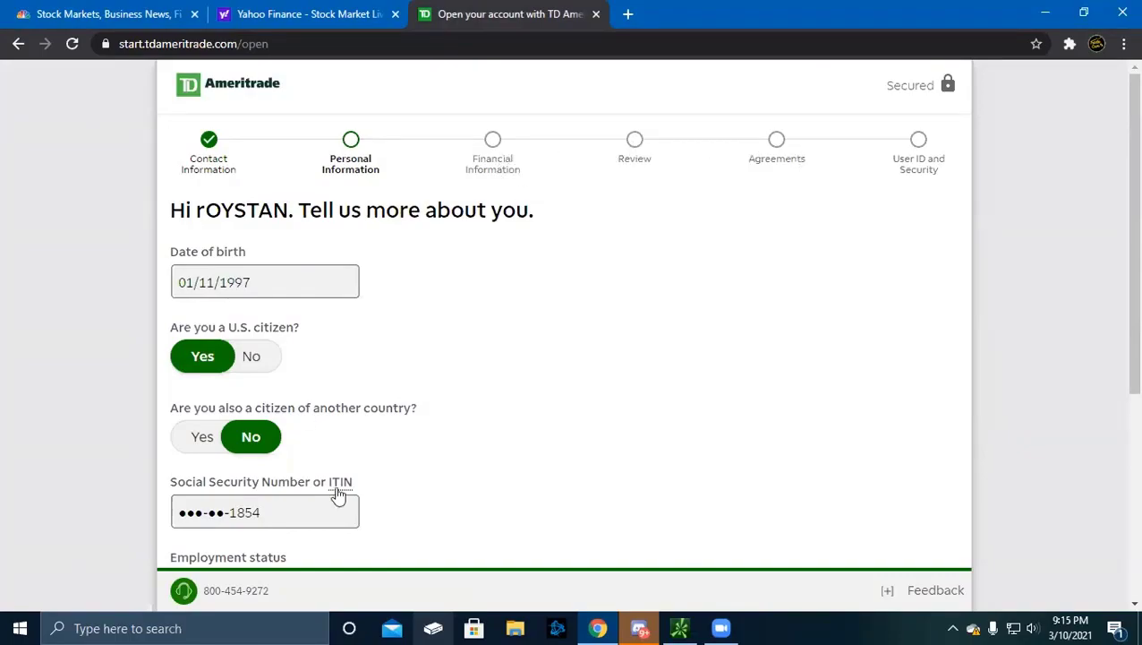
scroll(248, 503, "down", 4)
left_click(264, 258)
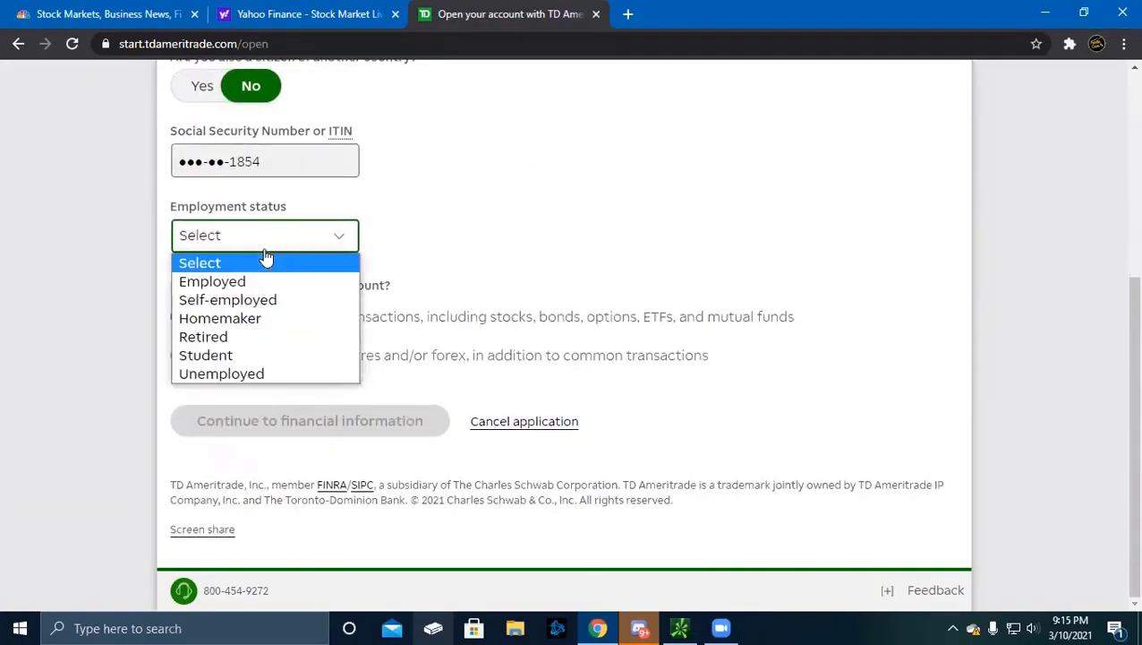
left_click(256, 280)
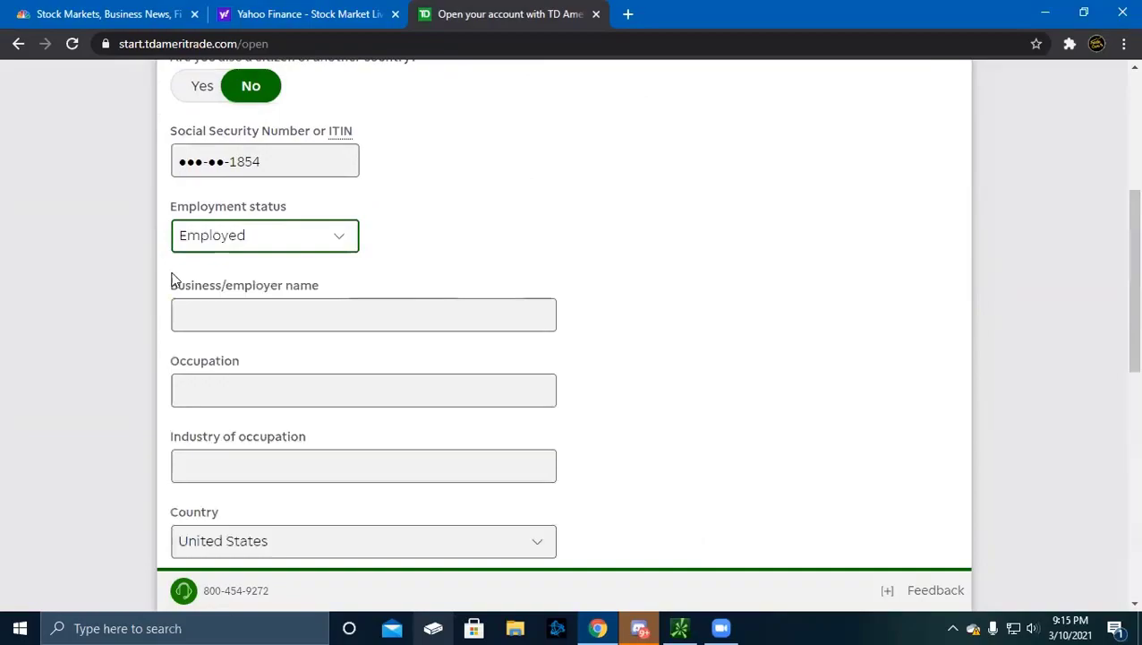
left_click(300, 324)
left_click(268, 246)
left_click(255, 304)
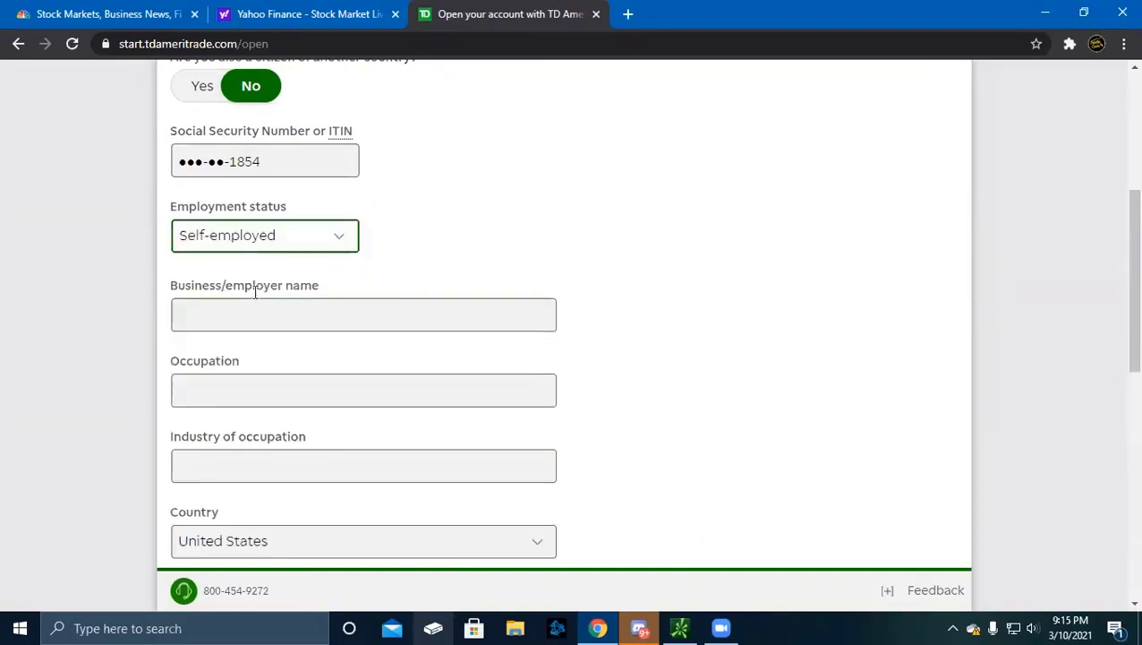
left_click(270, 247)
left_click(234, 373)
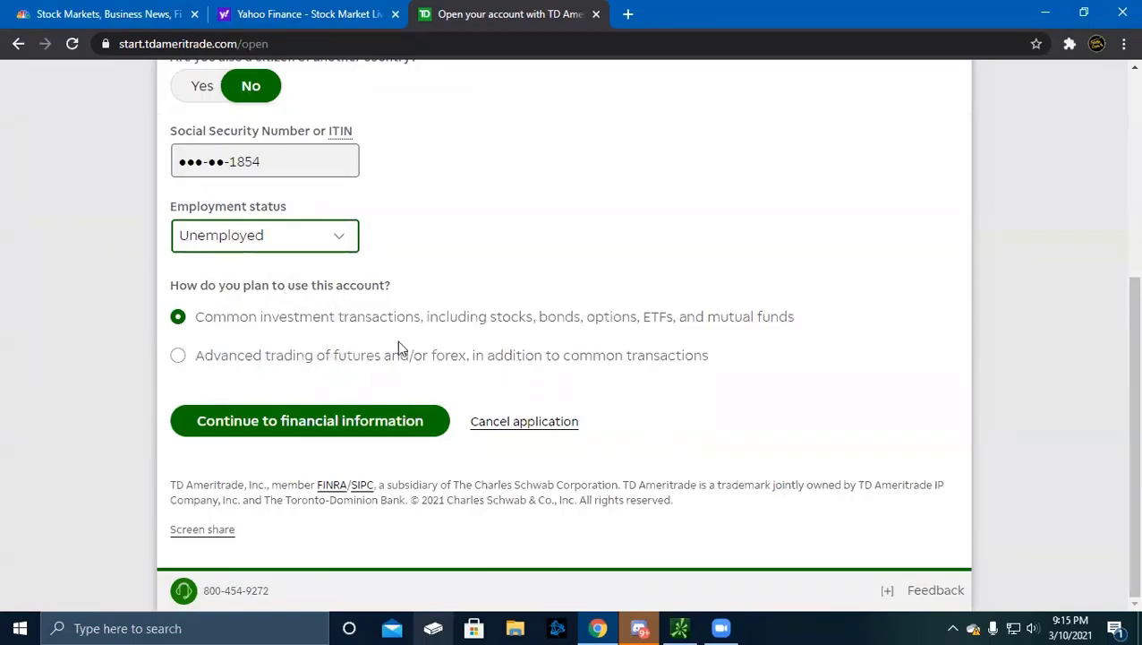
Select common investment transactions as account use and continue to financial information
left_click(236, 367)
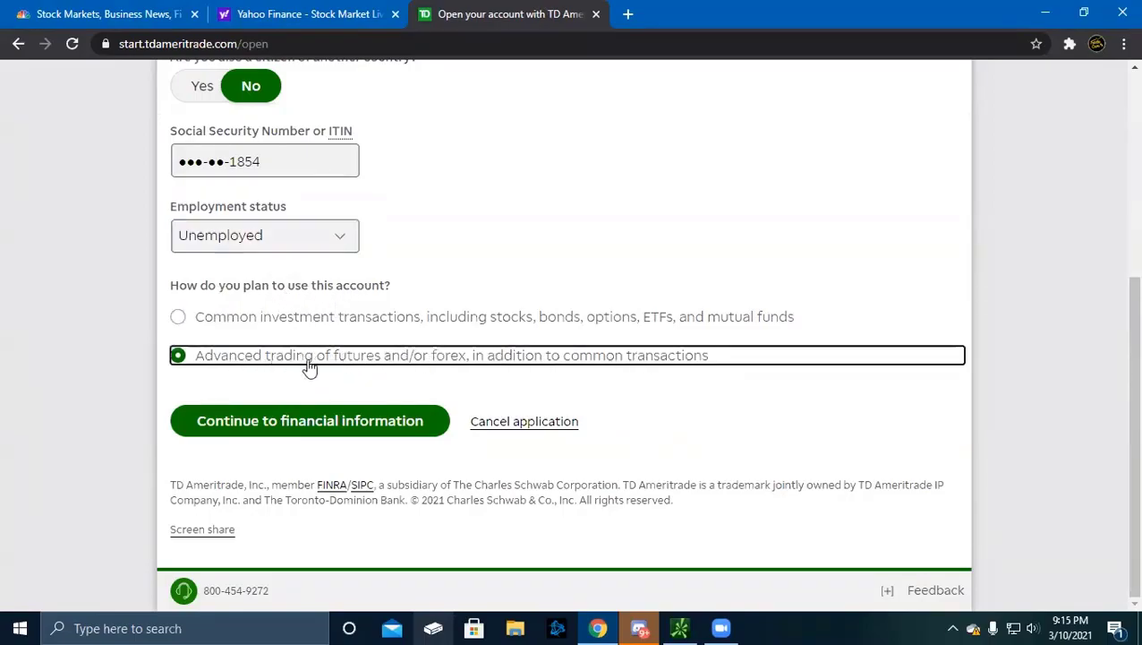
left_click(327, 322)
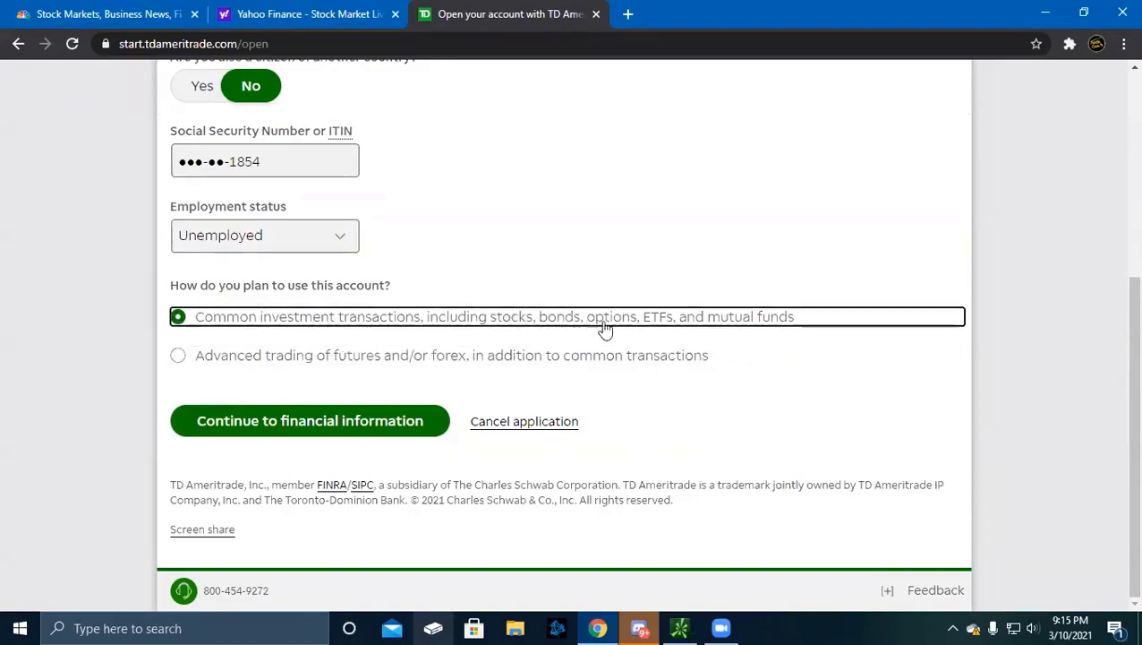
left_click(364, 436)
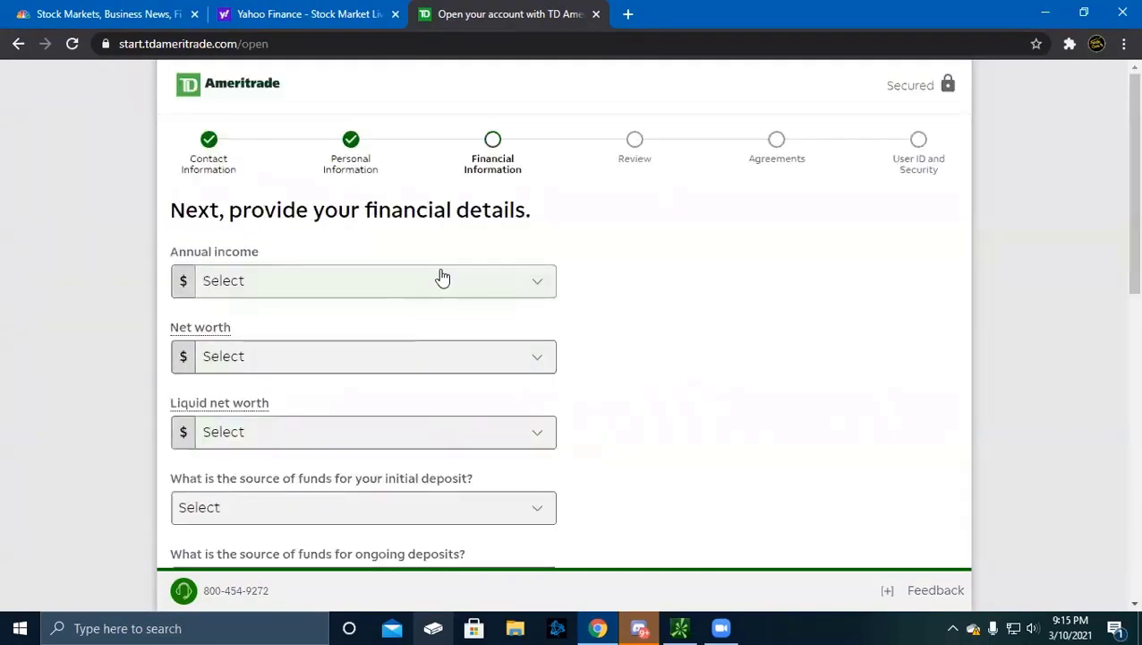
Set annual income to $25,000–$49,999 and net and liquid net worth to $100,000–$249,999
scroll(331, 303, "down", 2)
scroll(287, 268, "up", 2)
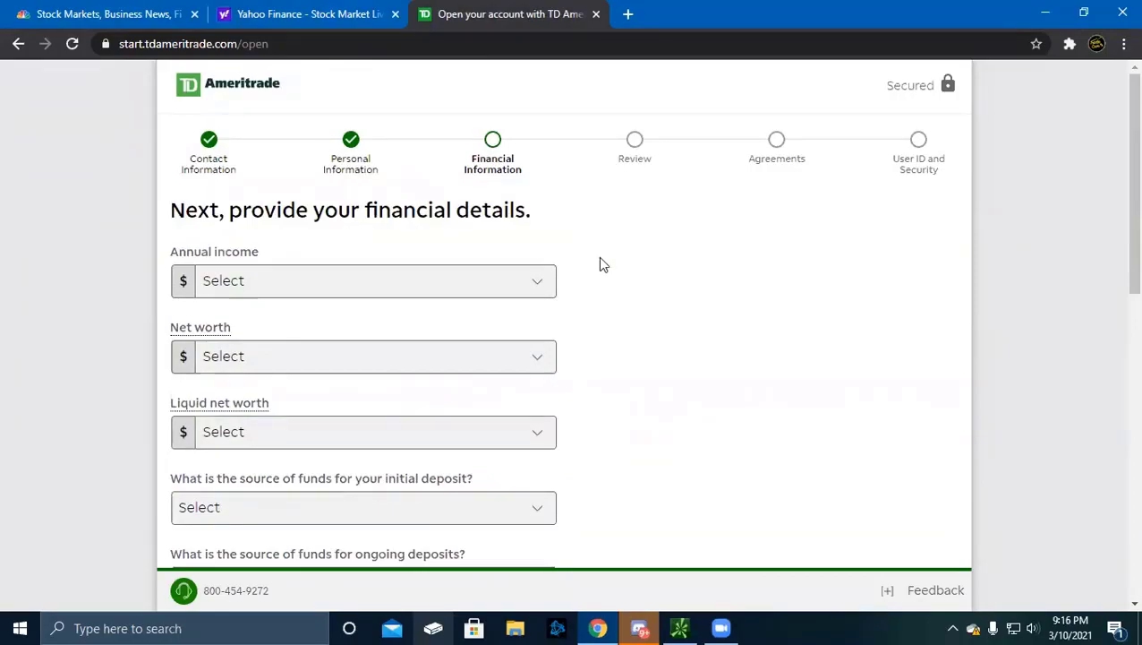
scroll(473, 273, "down", 2)
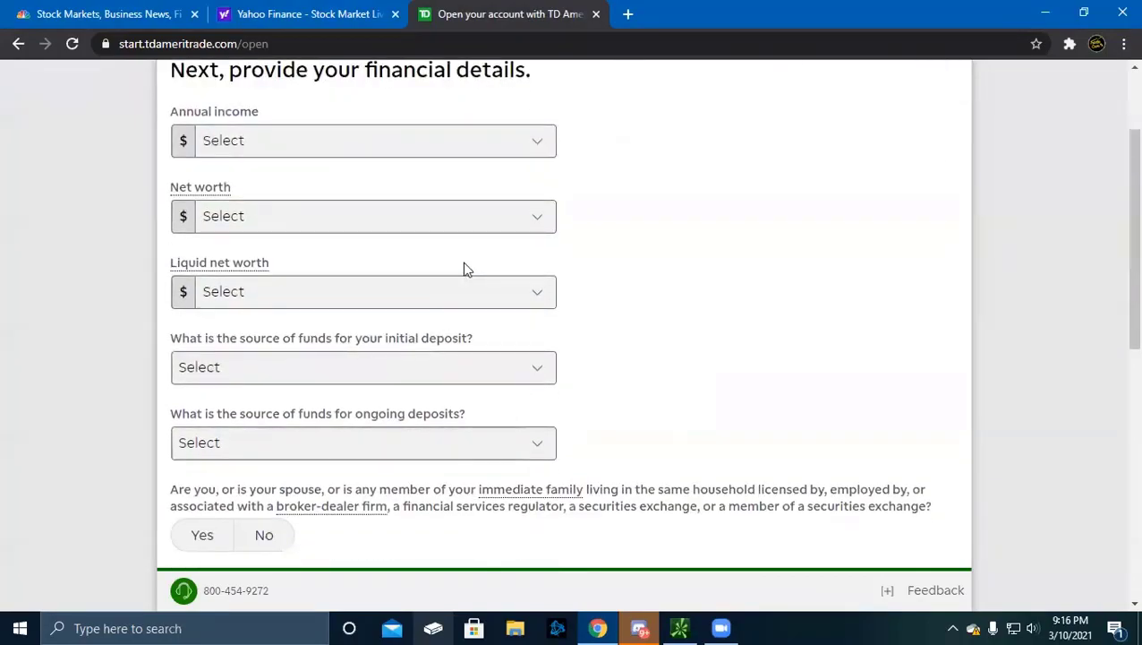
scroll(464, 269, "down", 6)
scroll(464, 268, "up", 8)
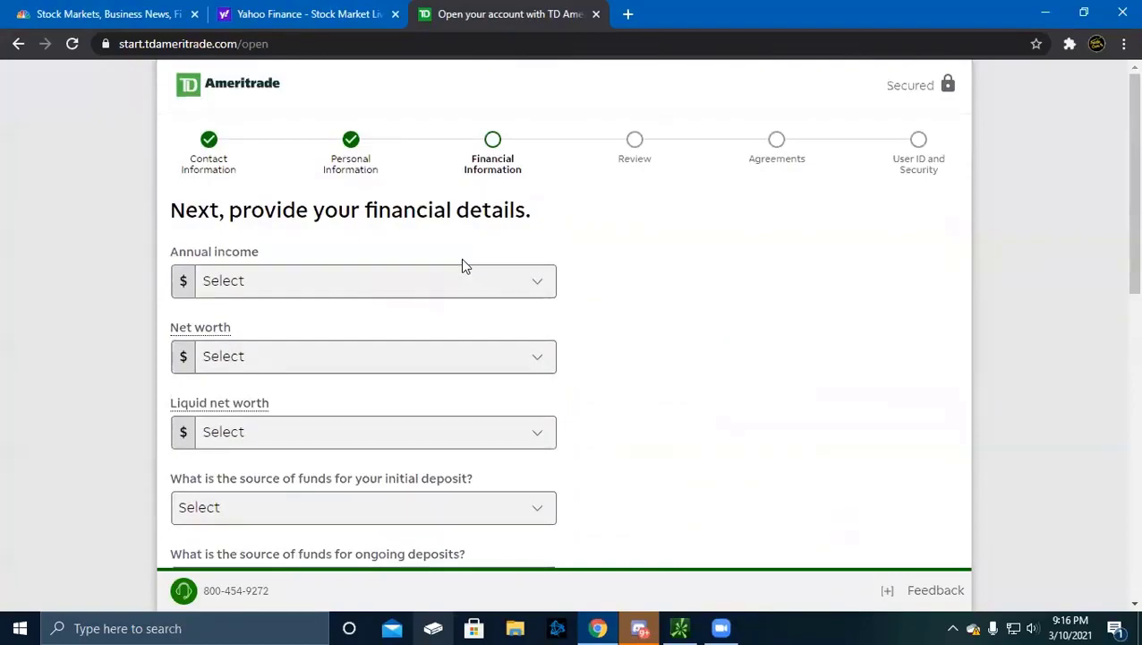
scroll(433, 286, "down", 8)
scroll(436, 288, "up", 2)
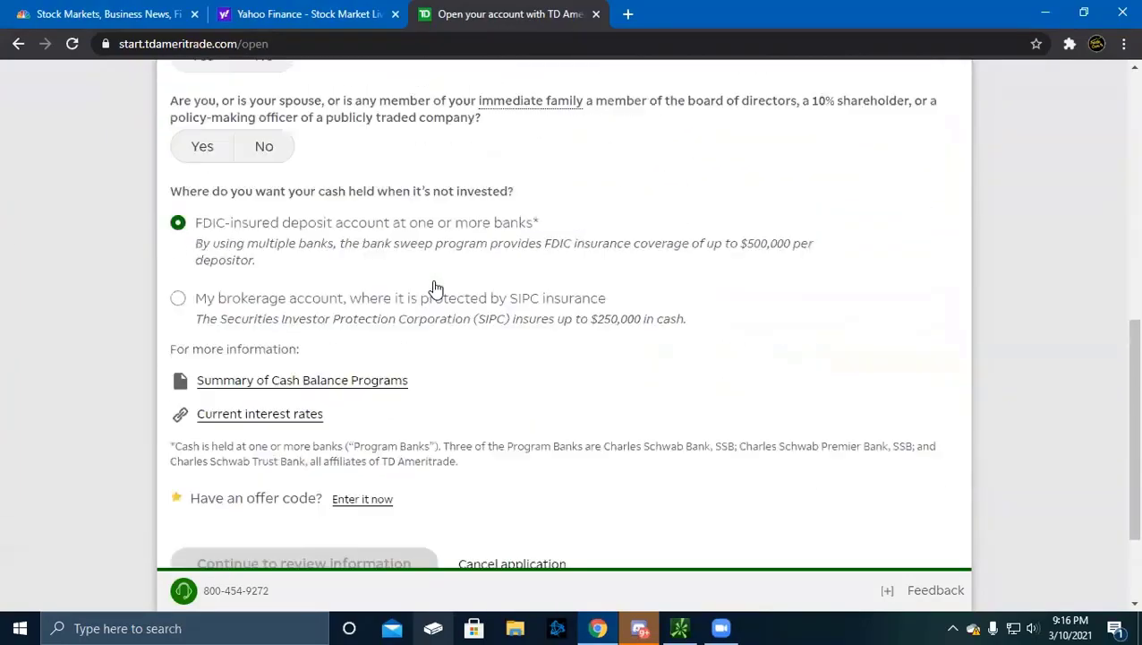
scroll(436, 288, "up", 7)
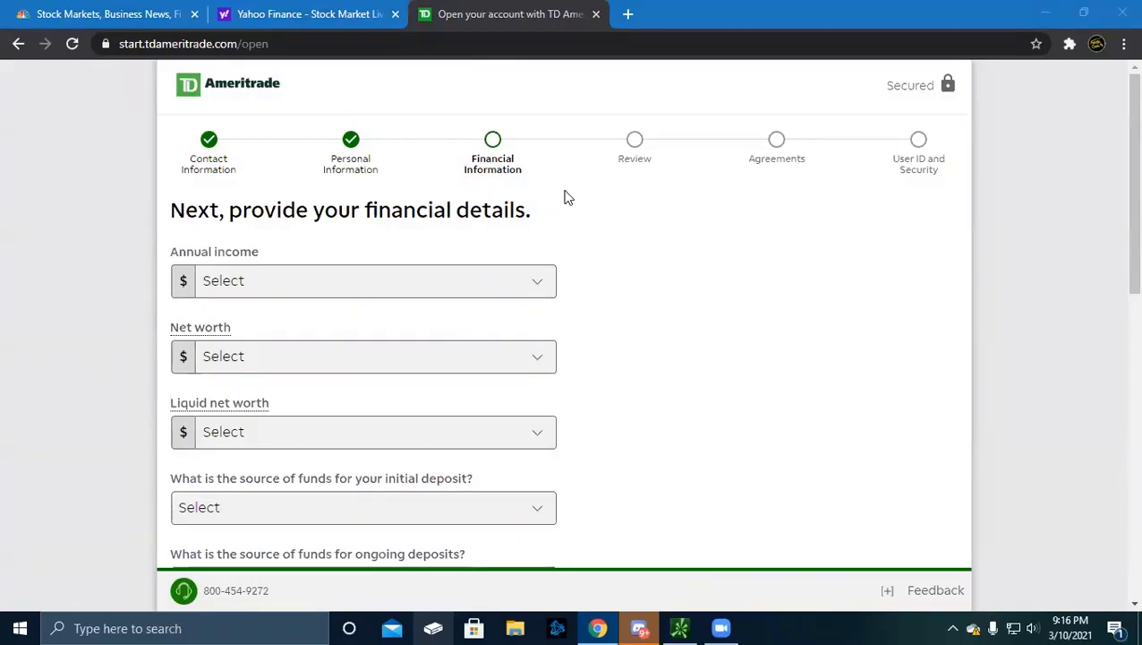
left_click(430, 274)
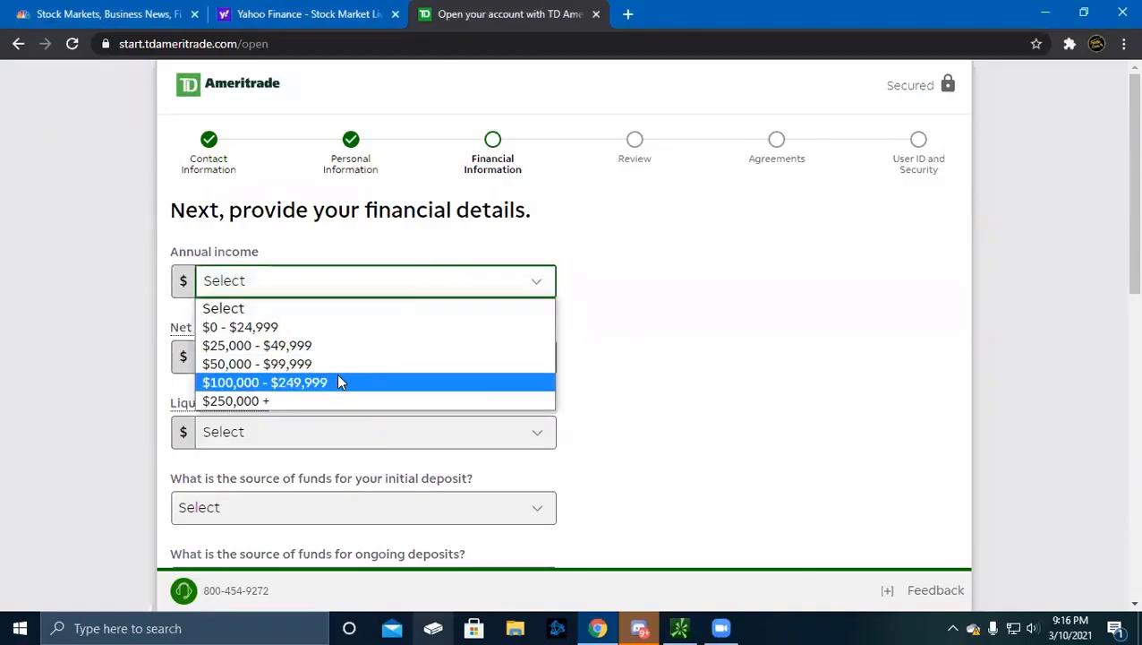
left_click(300, 345)
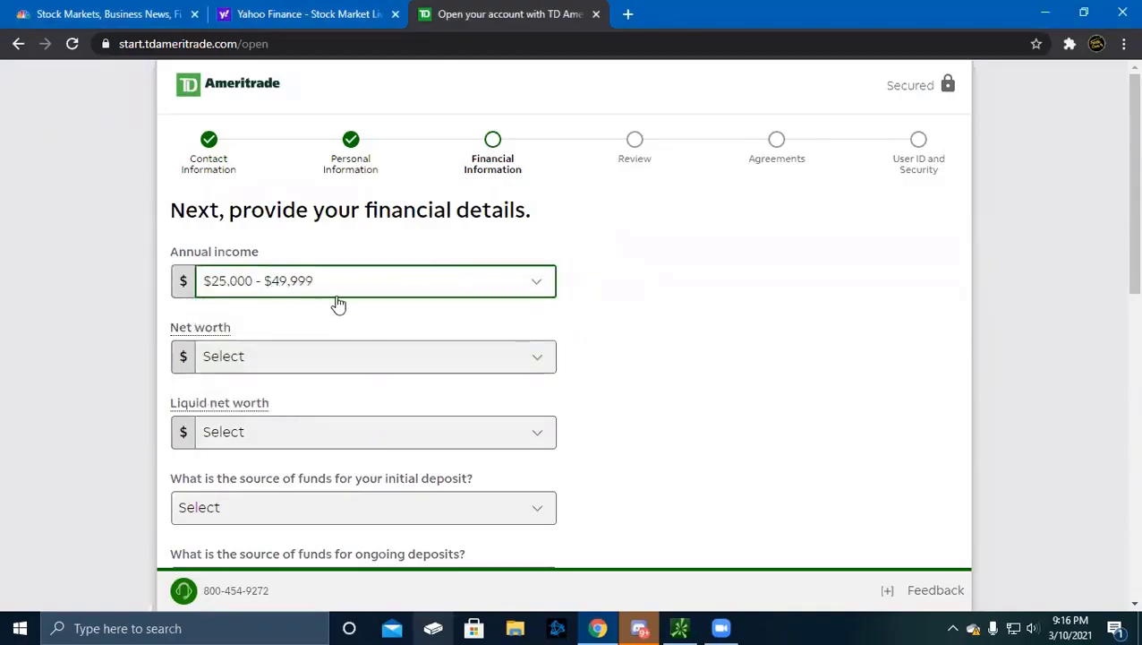
left_click(275, 363)
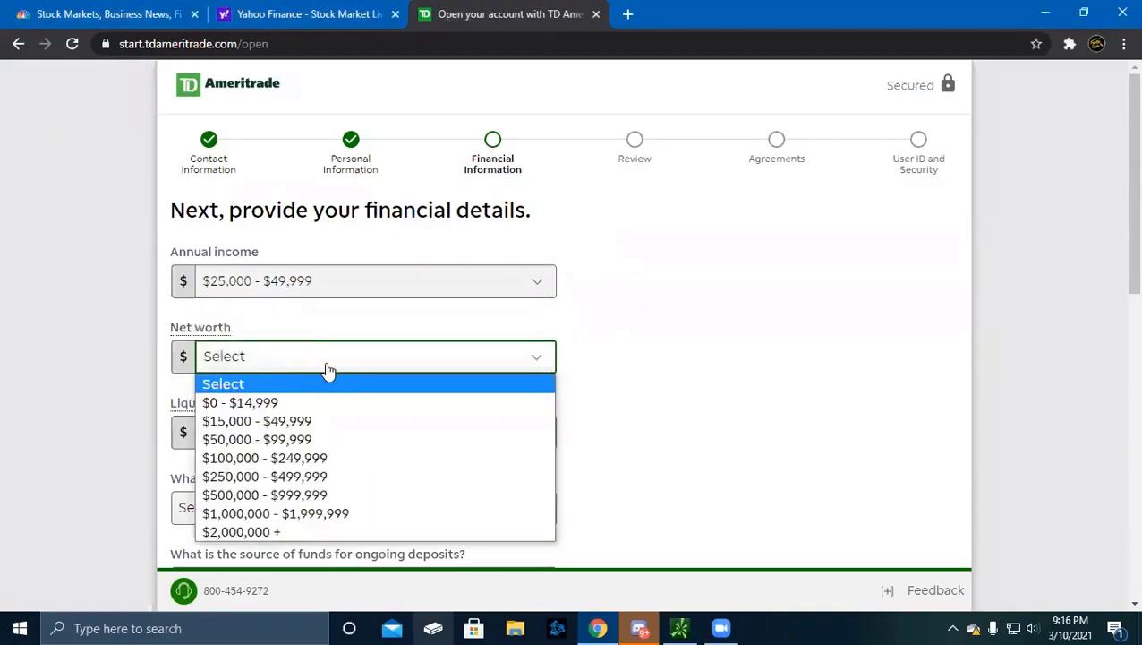
left_click(305, 456)
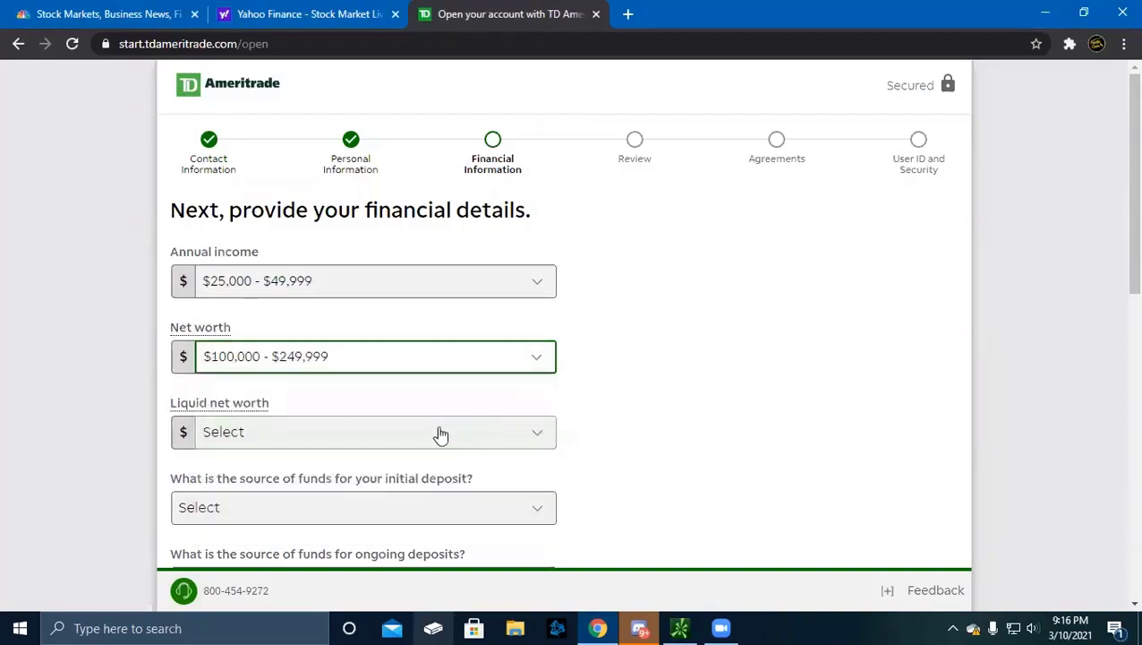
scroll(438, 434, "down", 2)
left_click(390, 301)
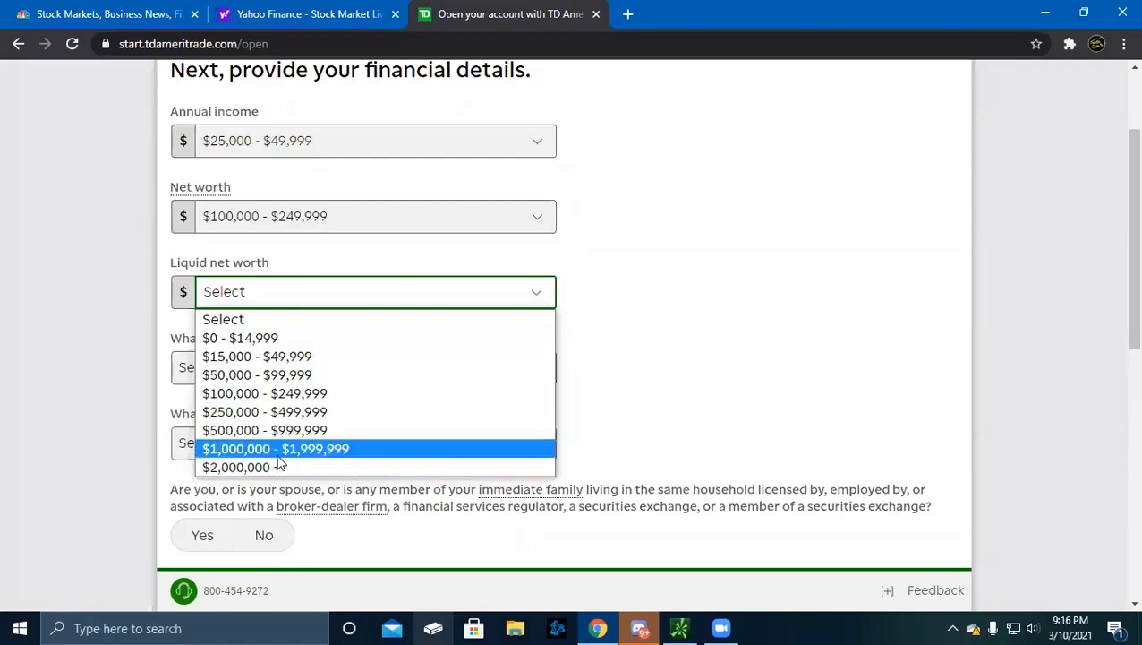
left_click(289, 396)
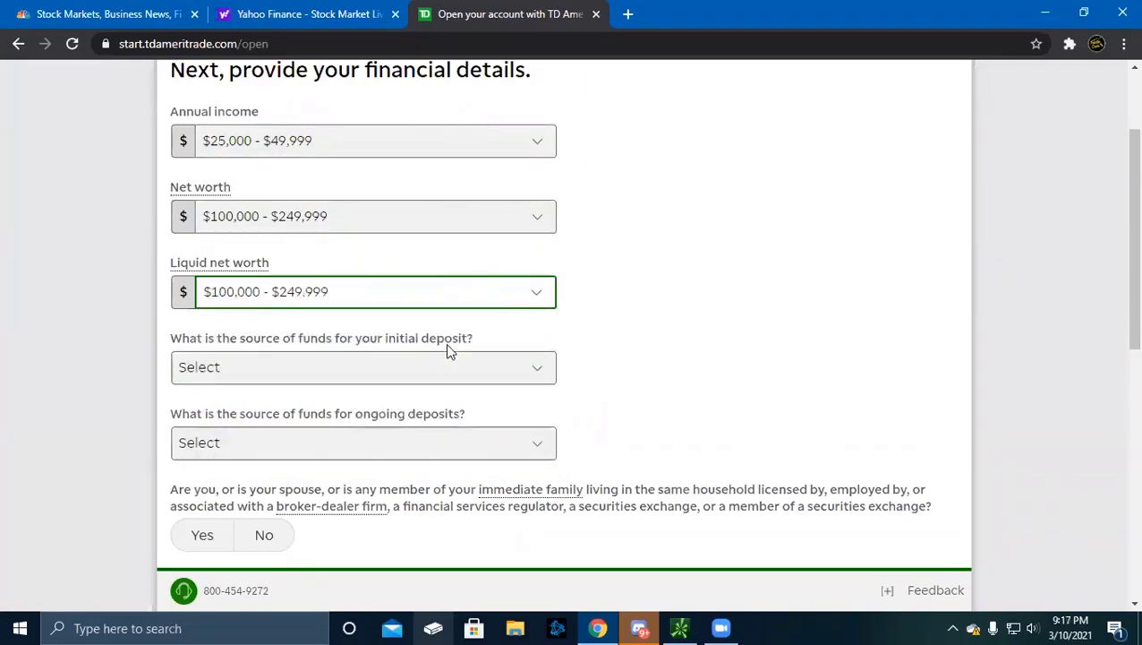
Choose Savings as the source of funds for both initial and ongoing deposits
left_click(430, 359)
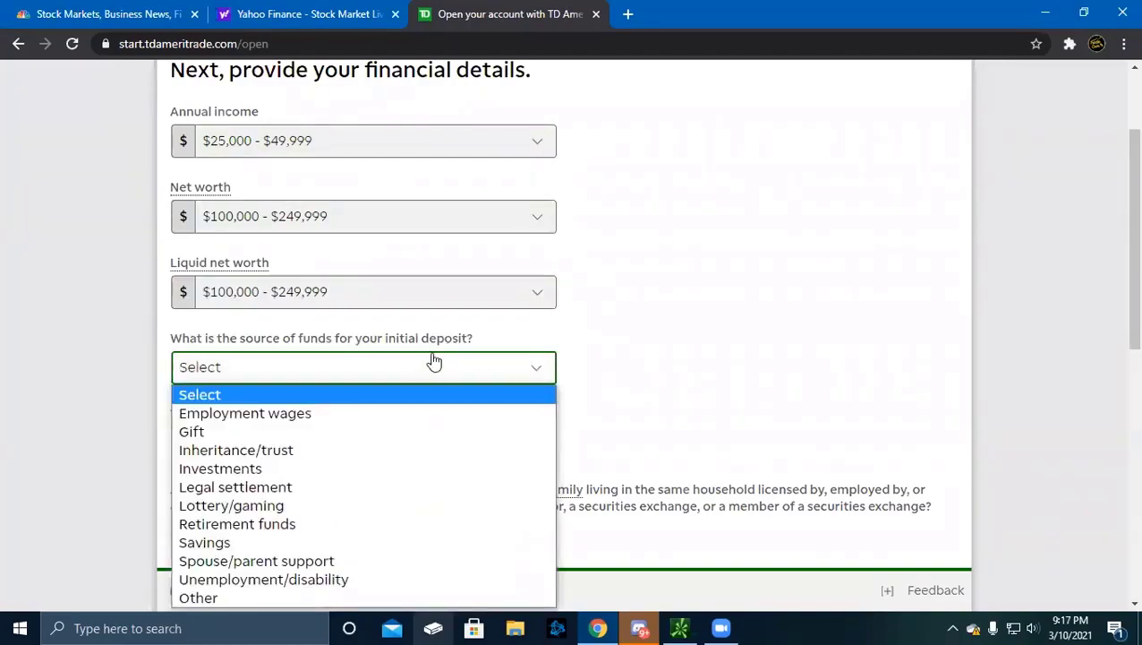
left_click(549, 336)
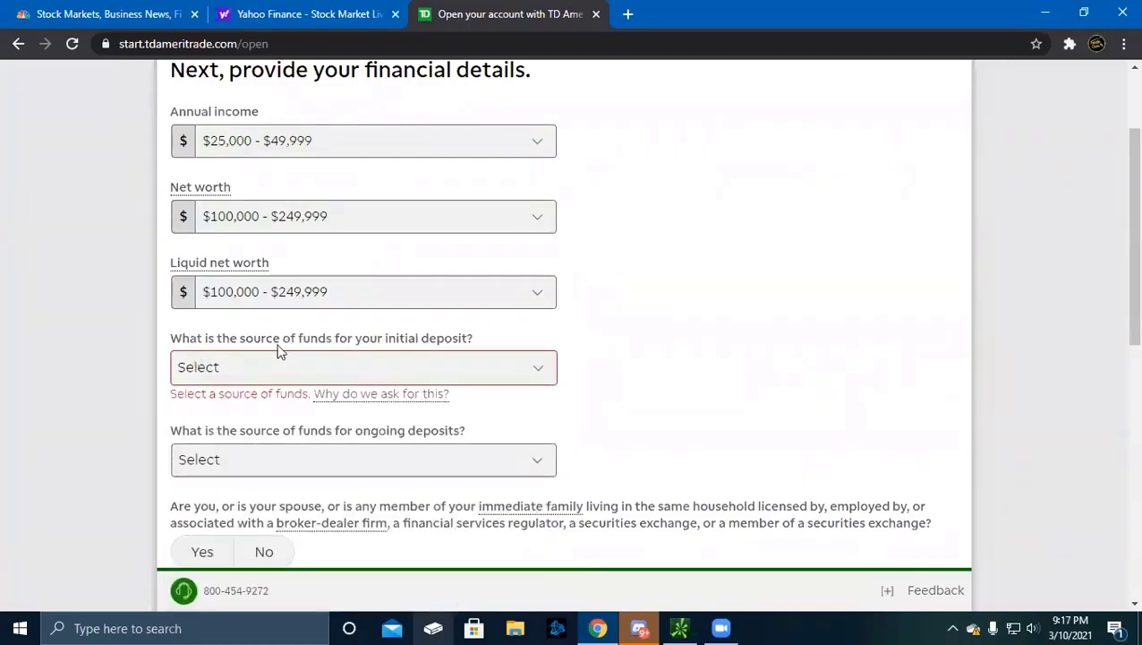
left_click(341, 374)
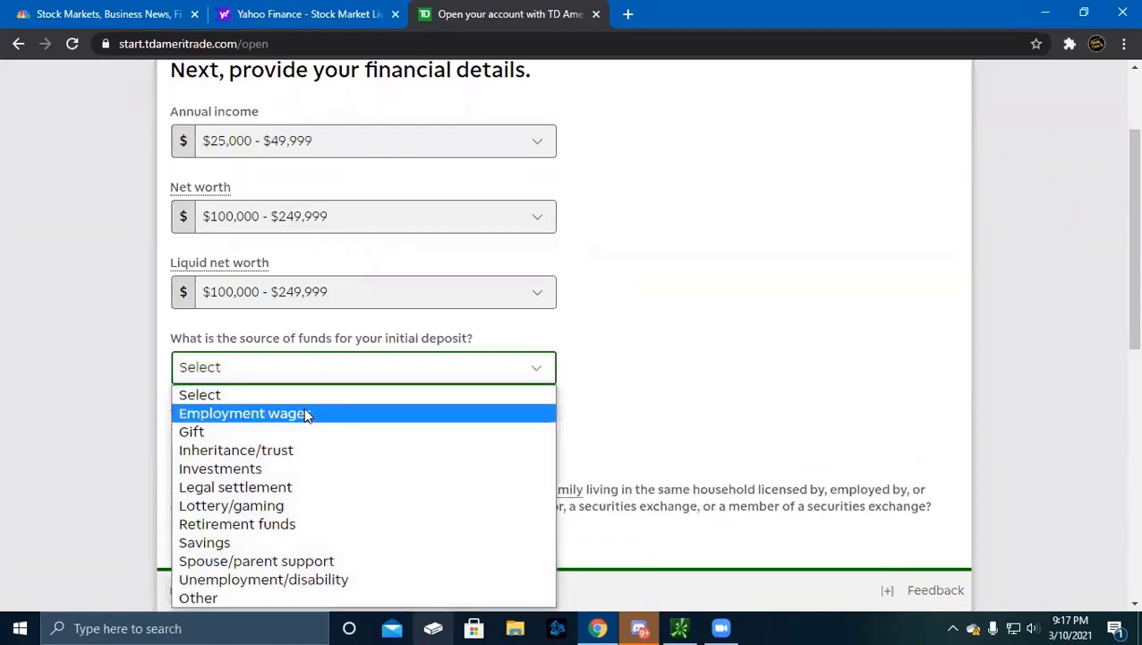
left_click(309, 414)
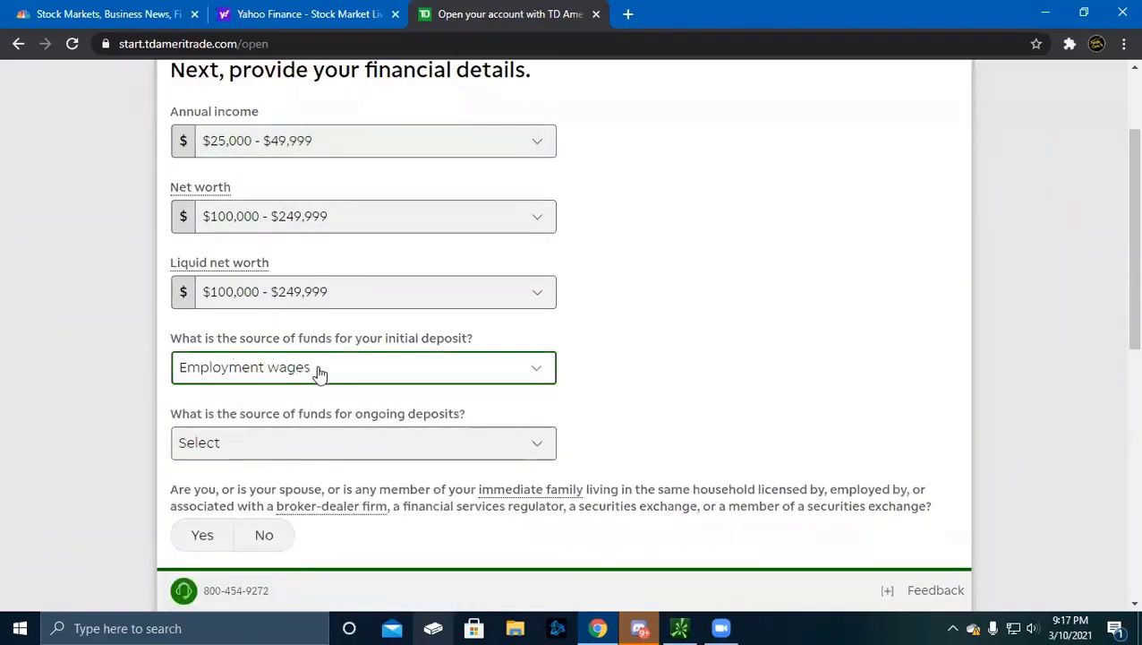
left_click(363, 376)
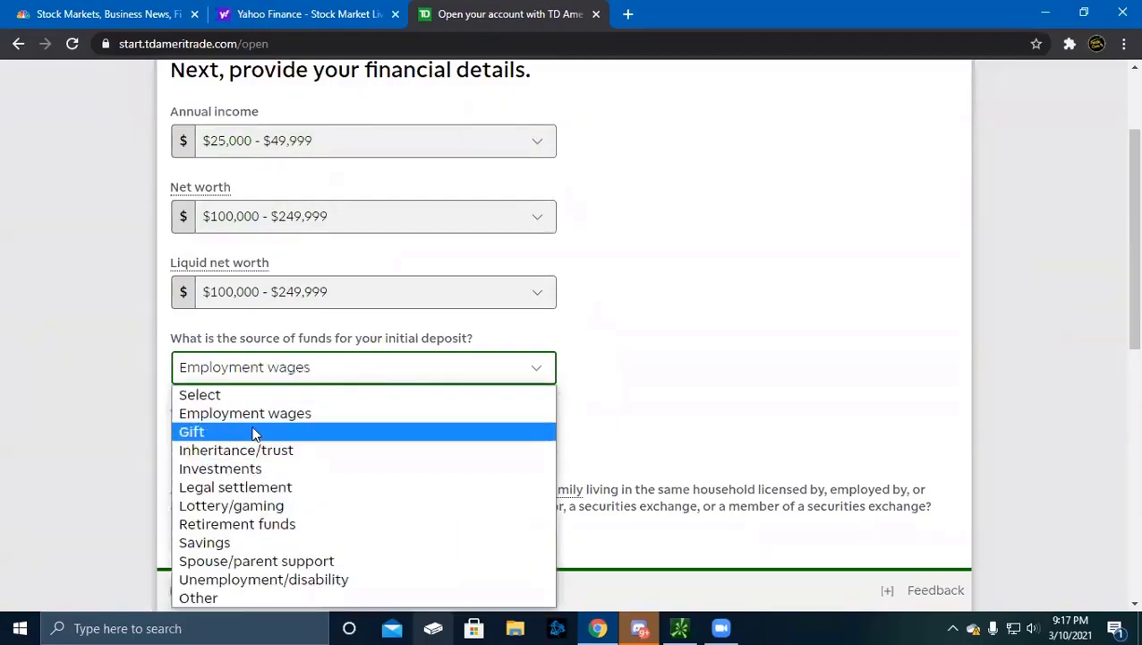
left_click(221, 543)
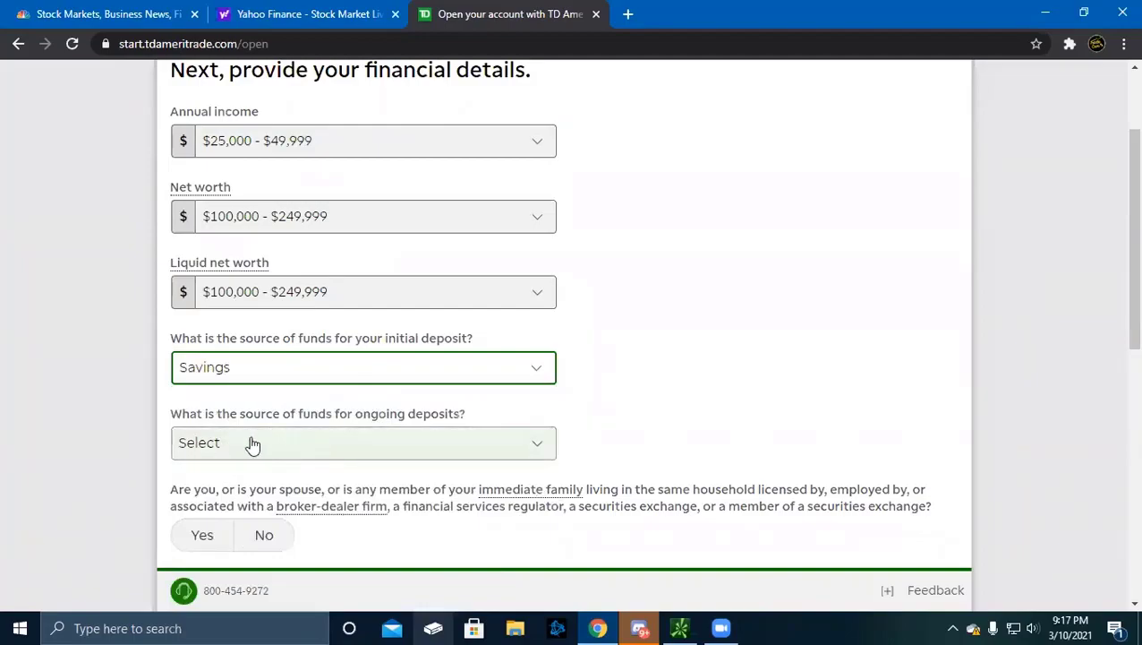
left_click(347, 442)
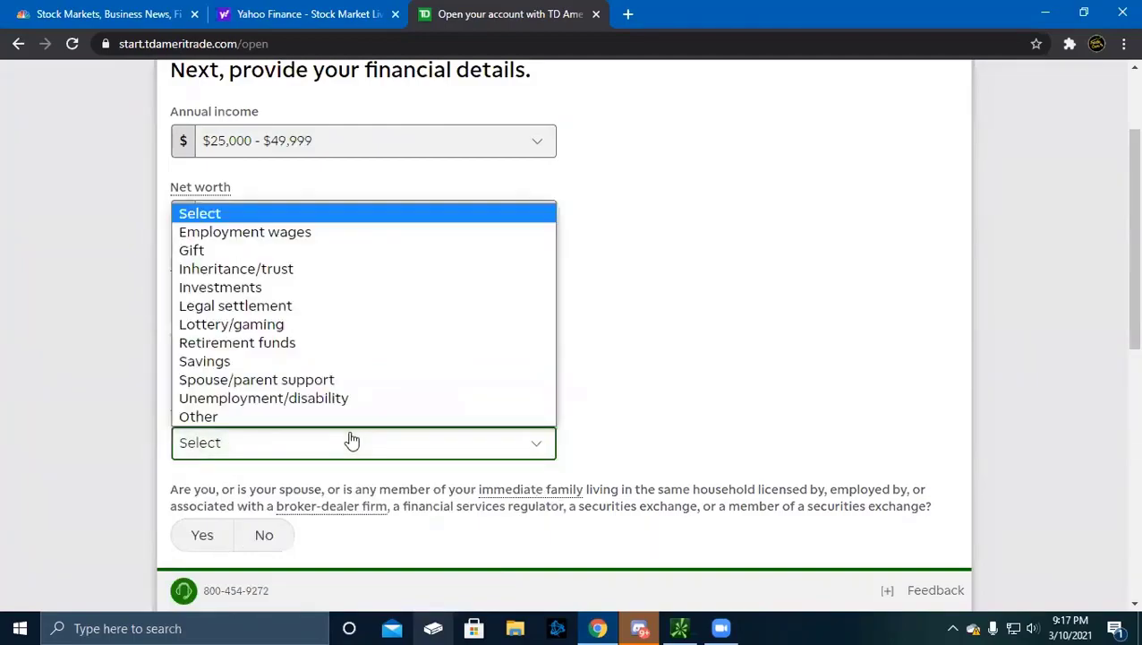
left_click(220, 363)
Answer No to the broker-dealer affiliation and public-company insider questions
scroll(322, 475, "down", 2)
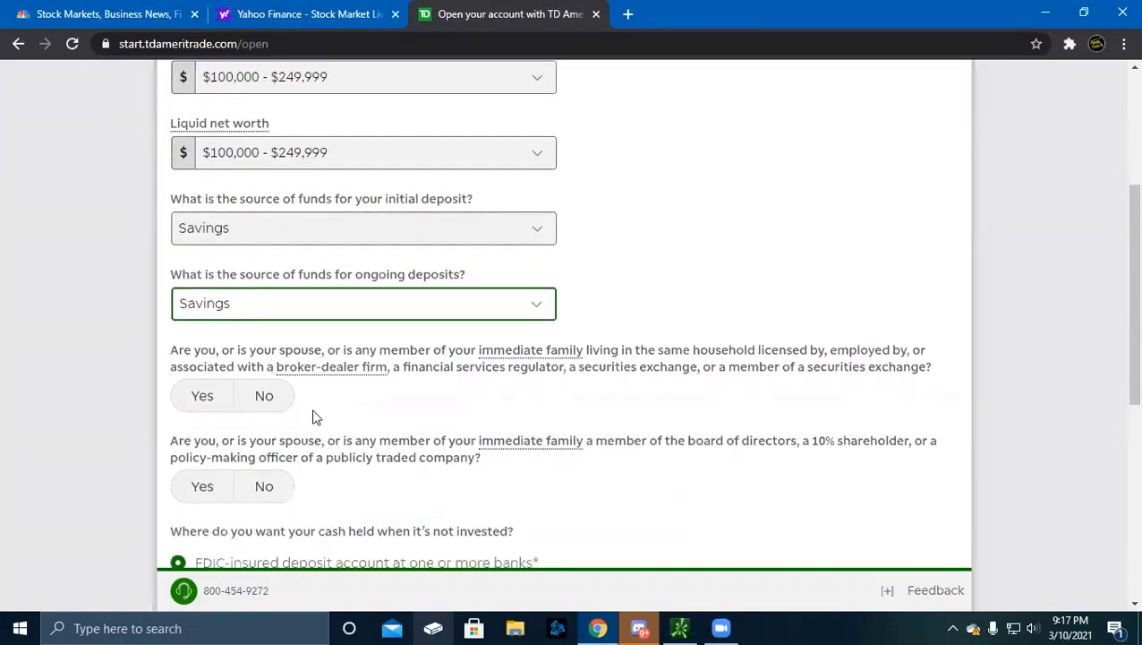
scroll(335, 439, "down", 2)
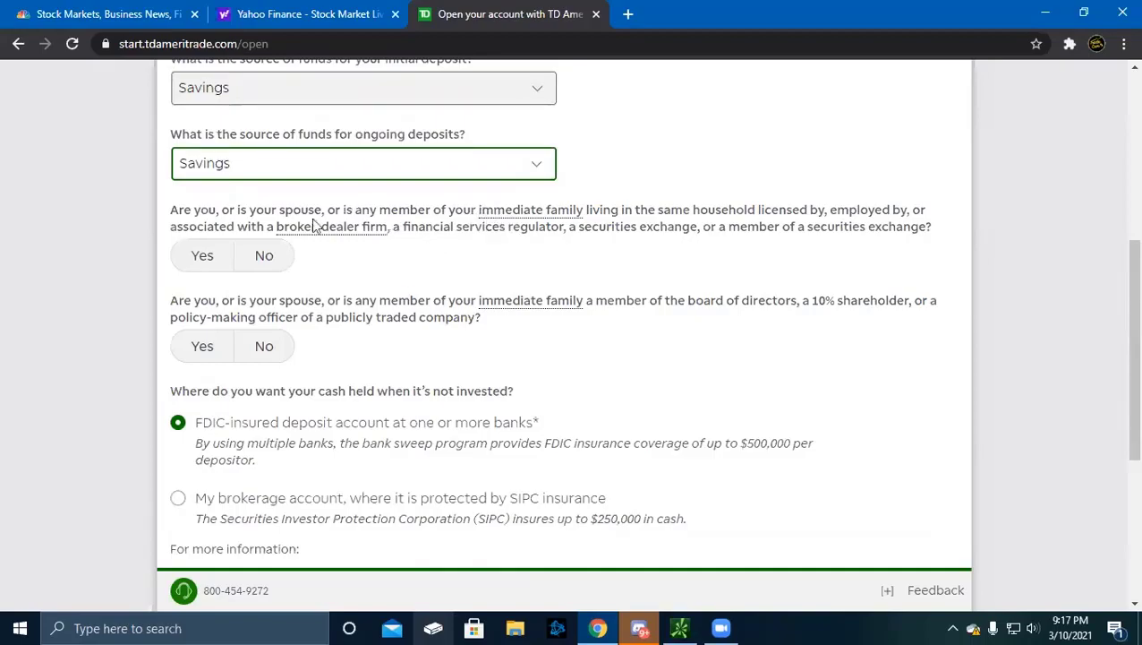
left_click(267, 256)
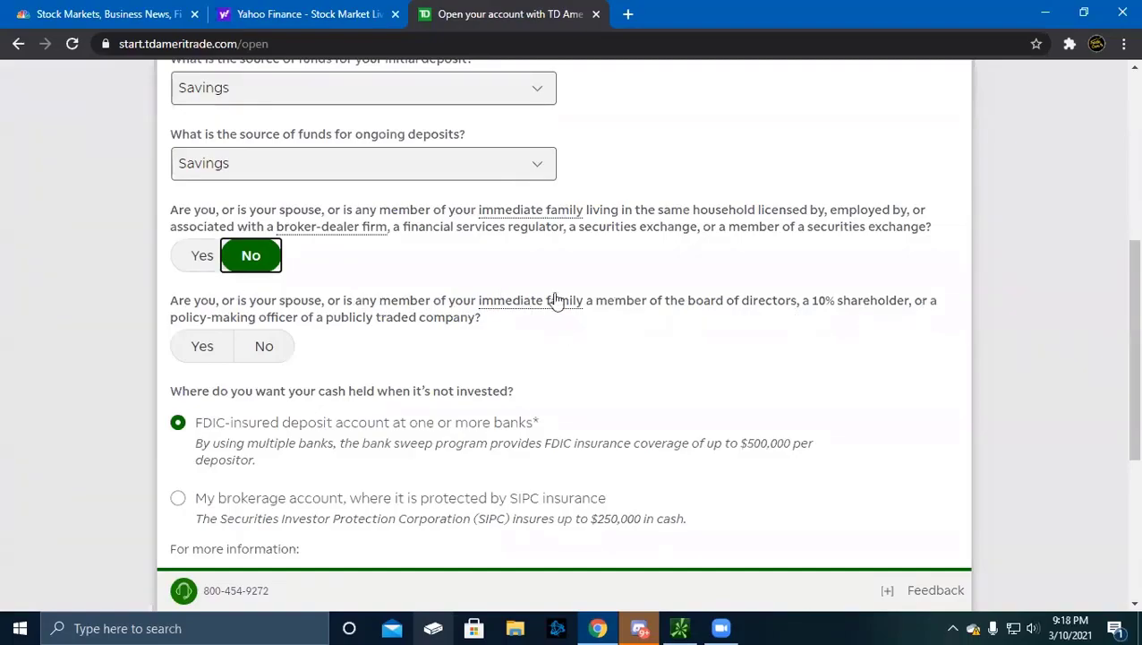
left_click(294, 347)
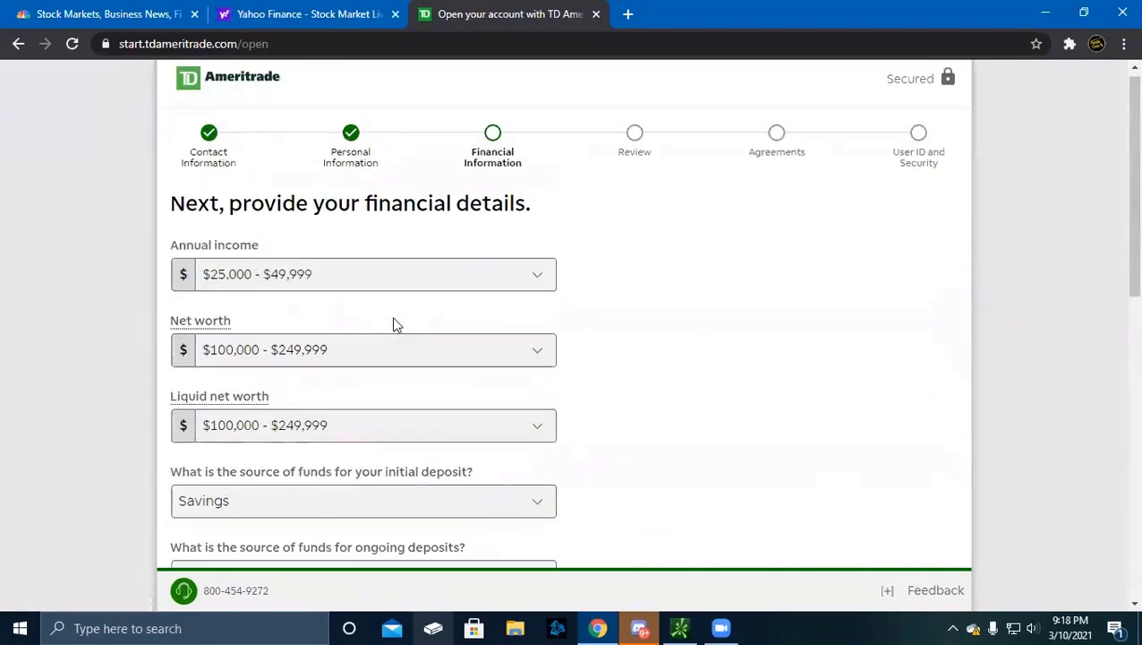
Hold uninvested cash in the SIPC-protected 'My brokerage account' option
scroll(396, 320, "down", 2)
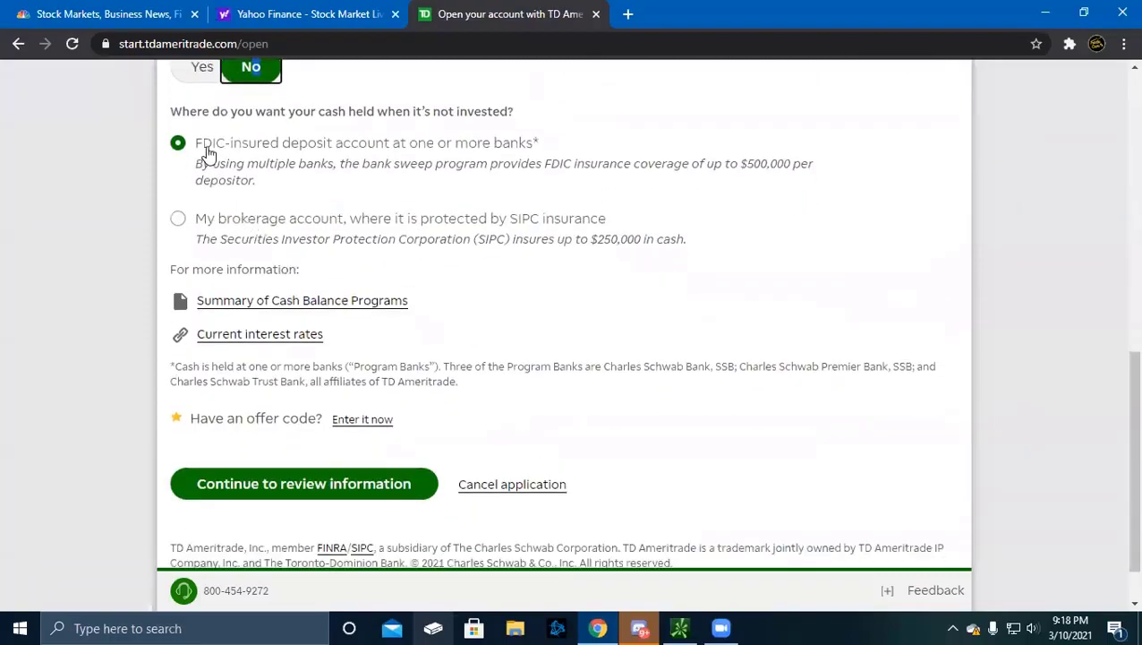
scroll(208, 152, "up", 3)
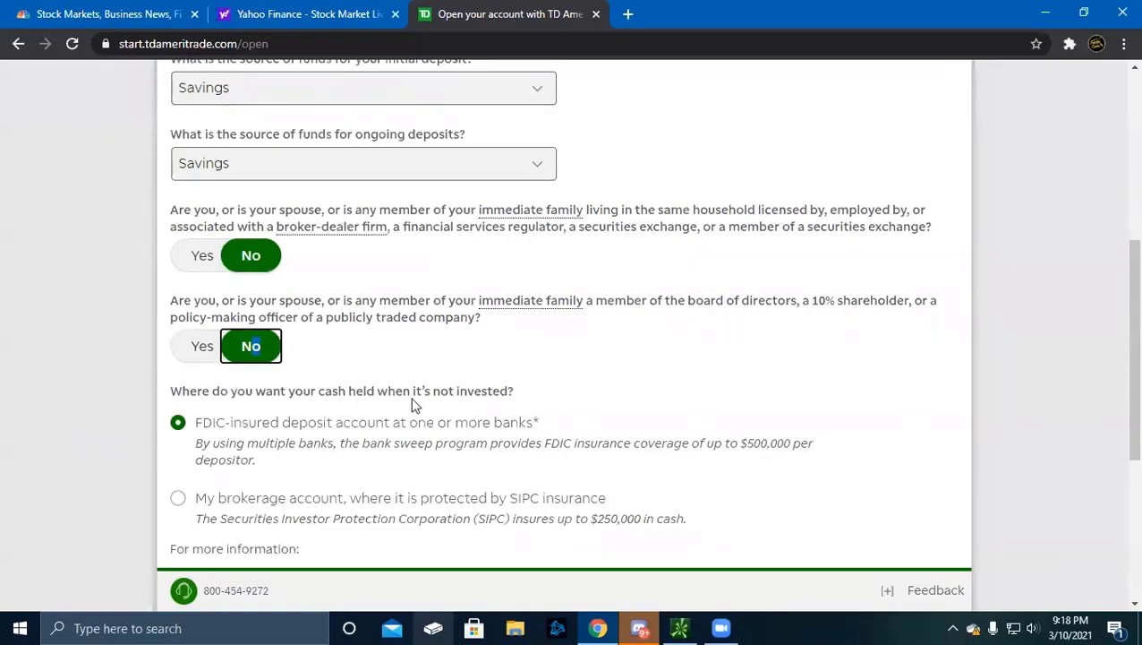
scroll(414, 406, "down", 2)
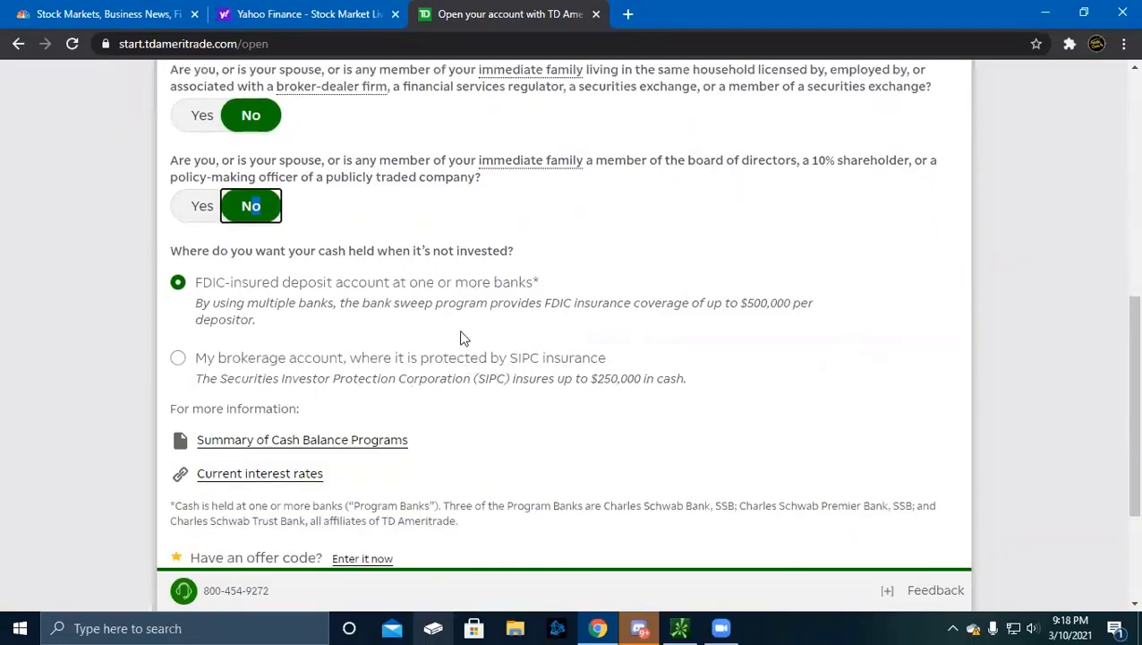
left_click(179, 357)
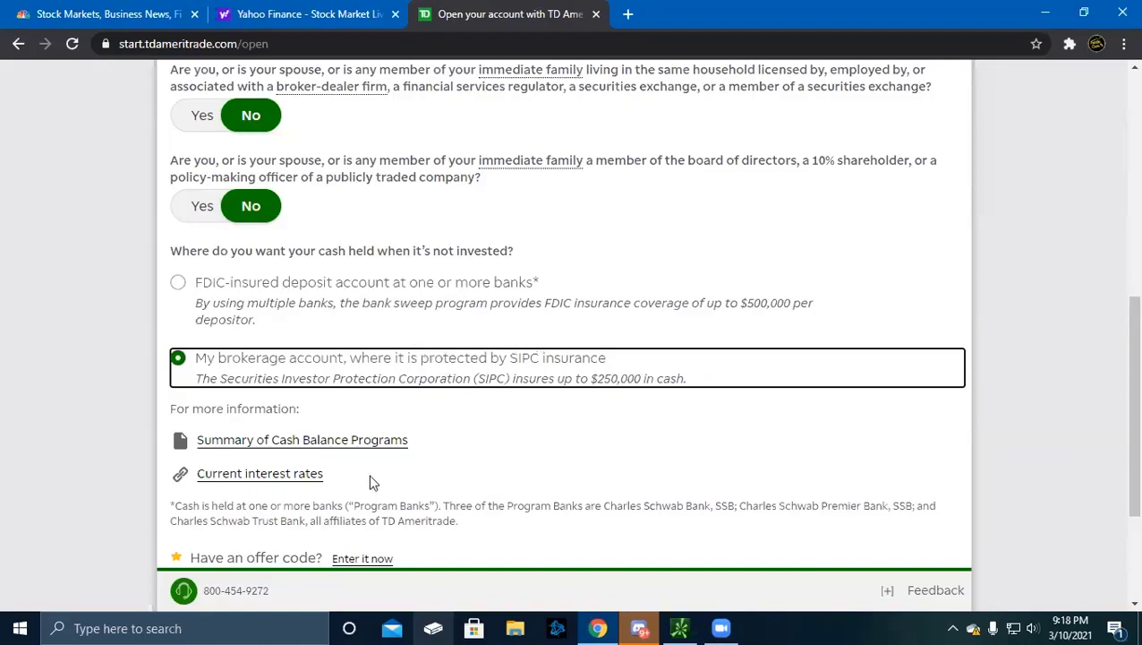
scroll(367, 467, "down", 3)
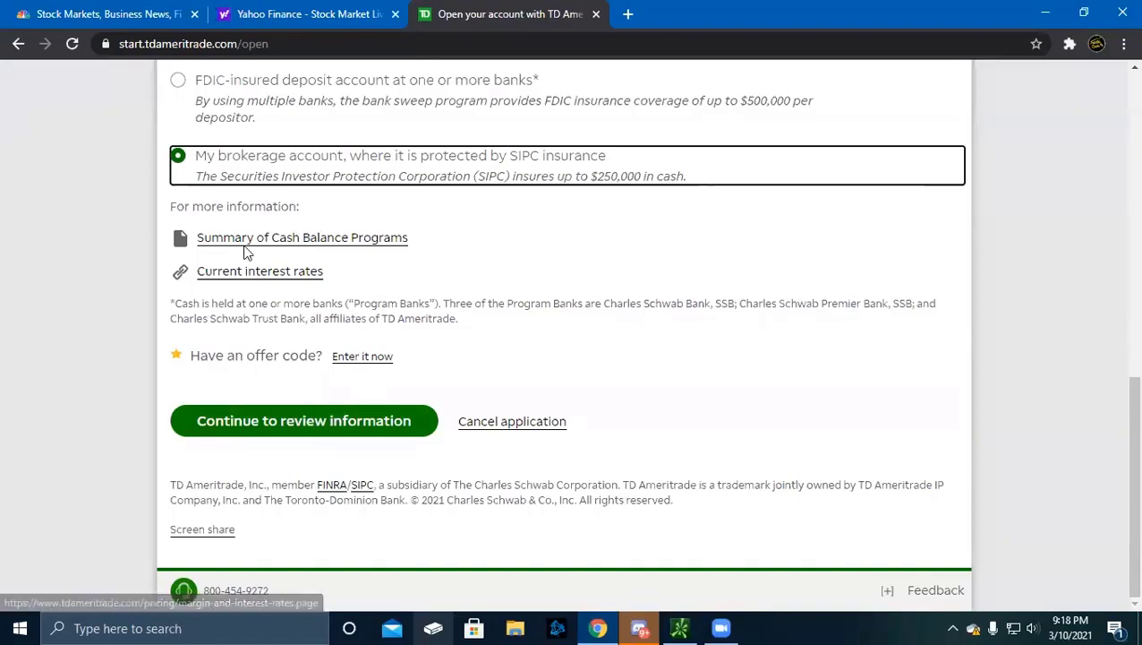
Proceed to the Review step and scroll through the application summary
left_click(257, 424)
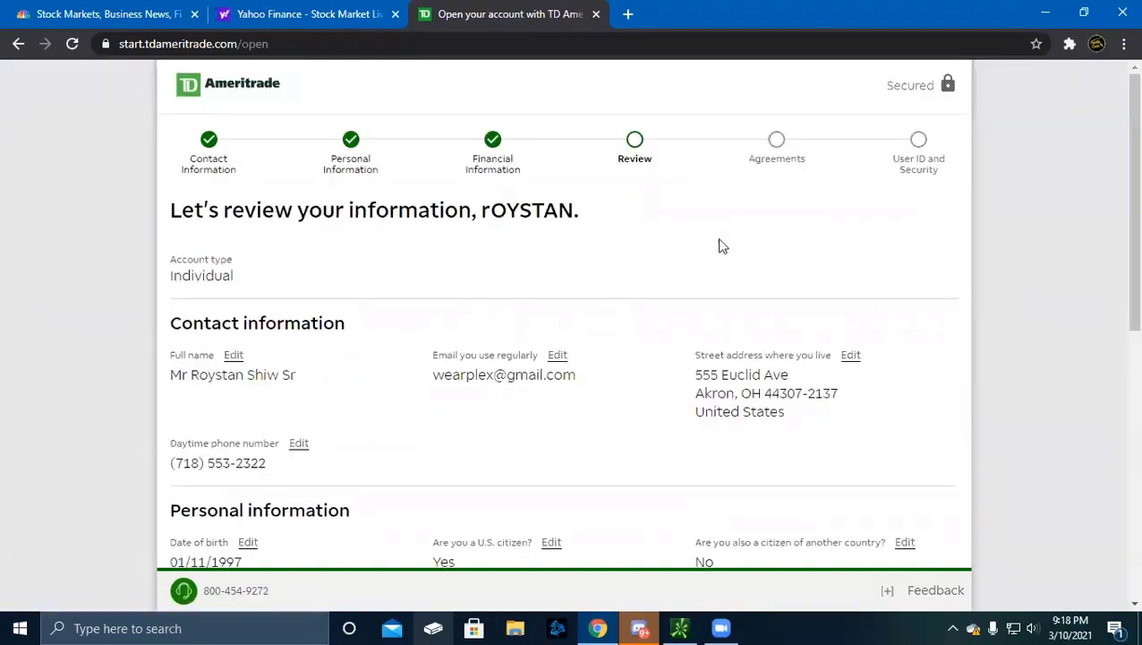
scroll(457, 444, "down", 3)
scroll(456, 443, "up", 2)
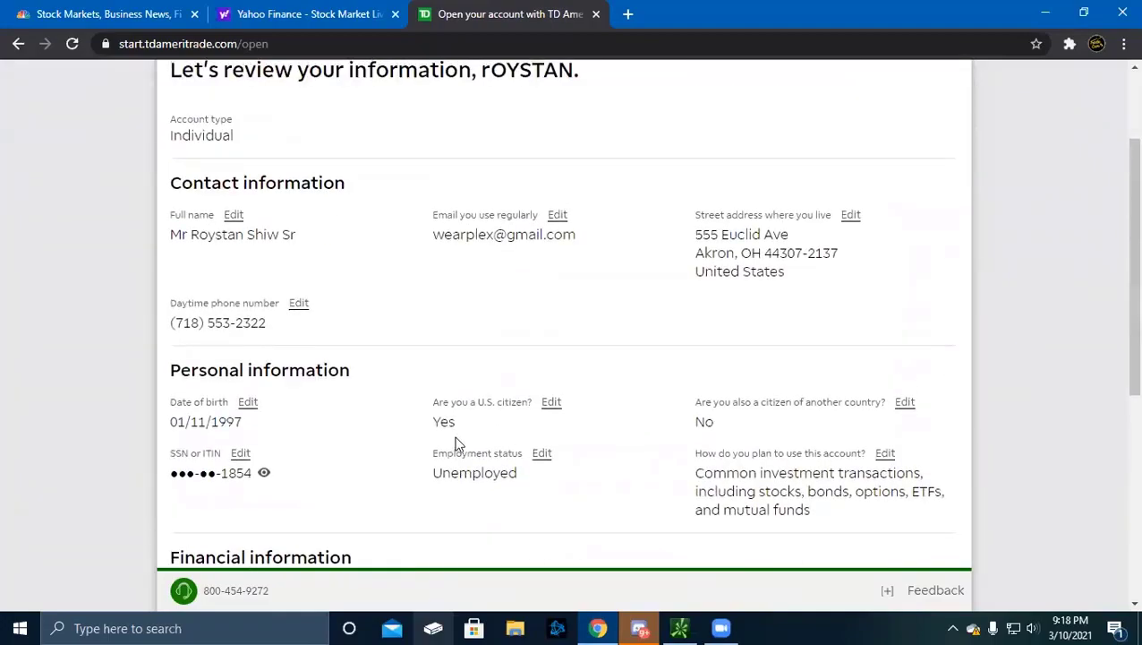
scroll(457, 443, "down", 4)
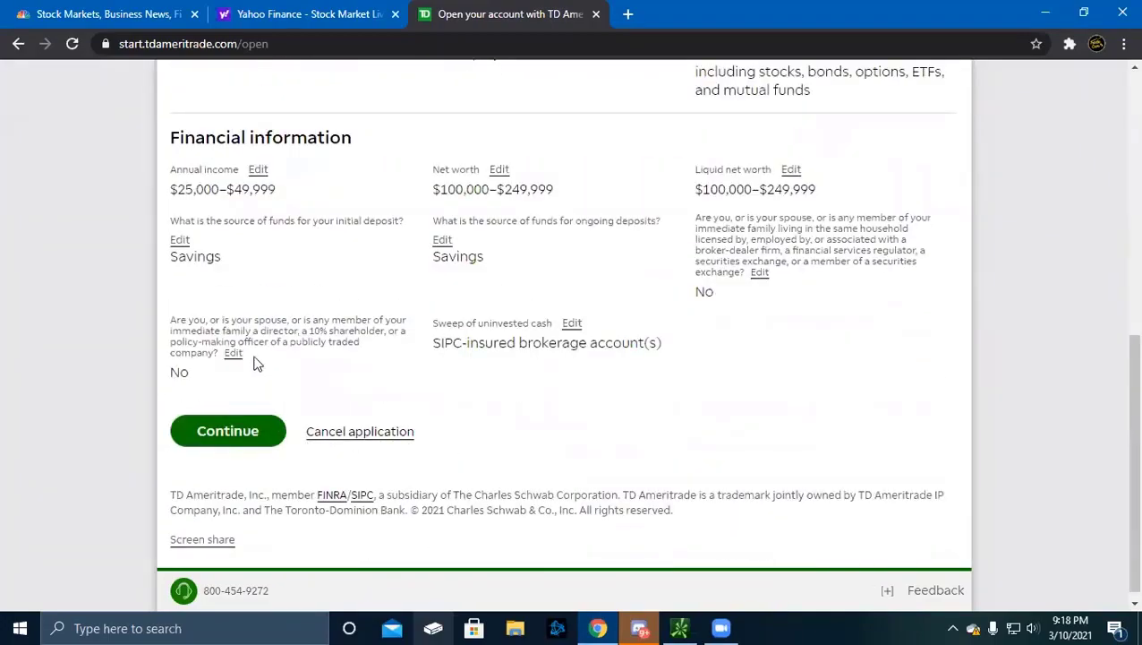
Submit the reviewed TD Ameritrade application
left_click(230, 439)
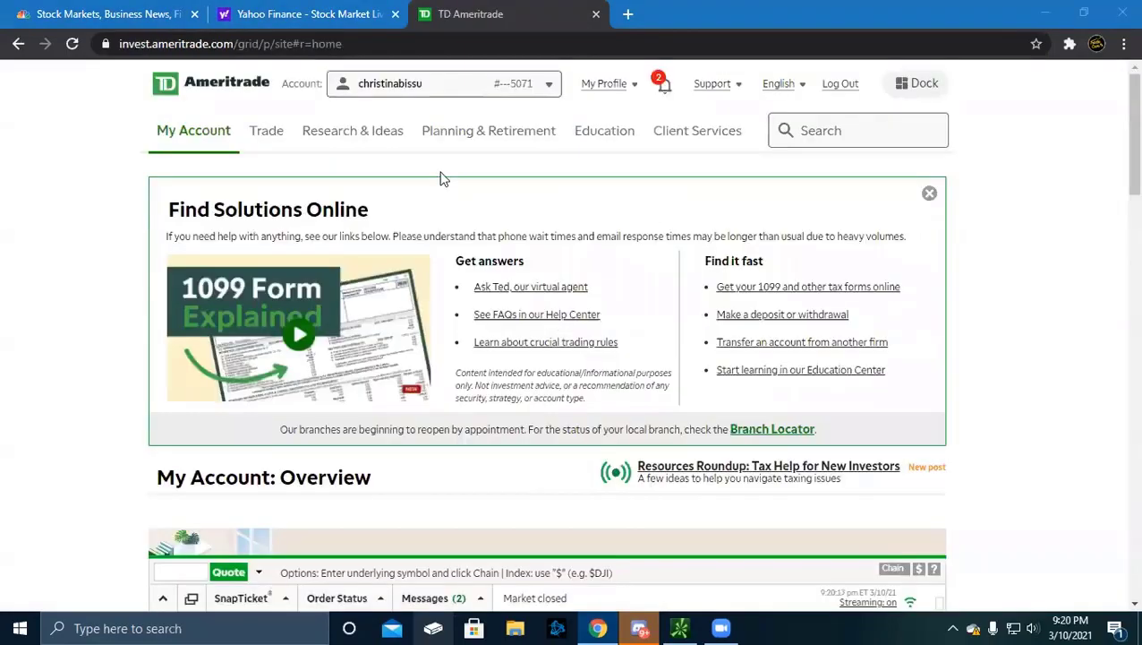
scroll(400, 324, "down", 5)
scroll(400, 324, "up", 5)
In My Profile > General, highlight the Margin trading 'None' row, then scroll to Exchange agreements
left_click(598, 87)
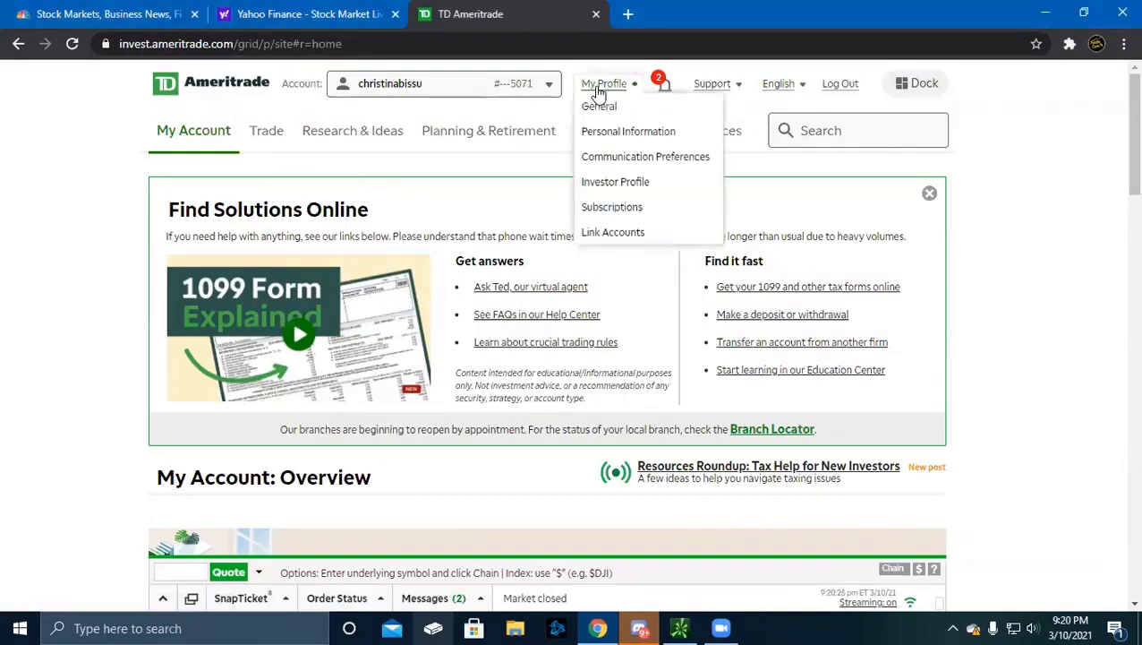
left_click(593, 109)
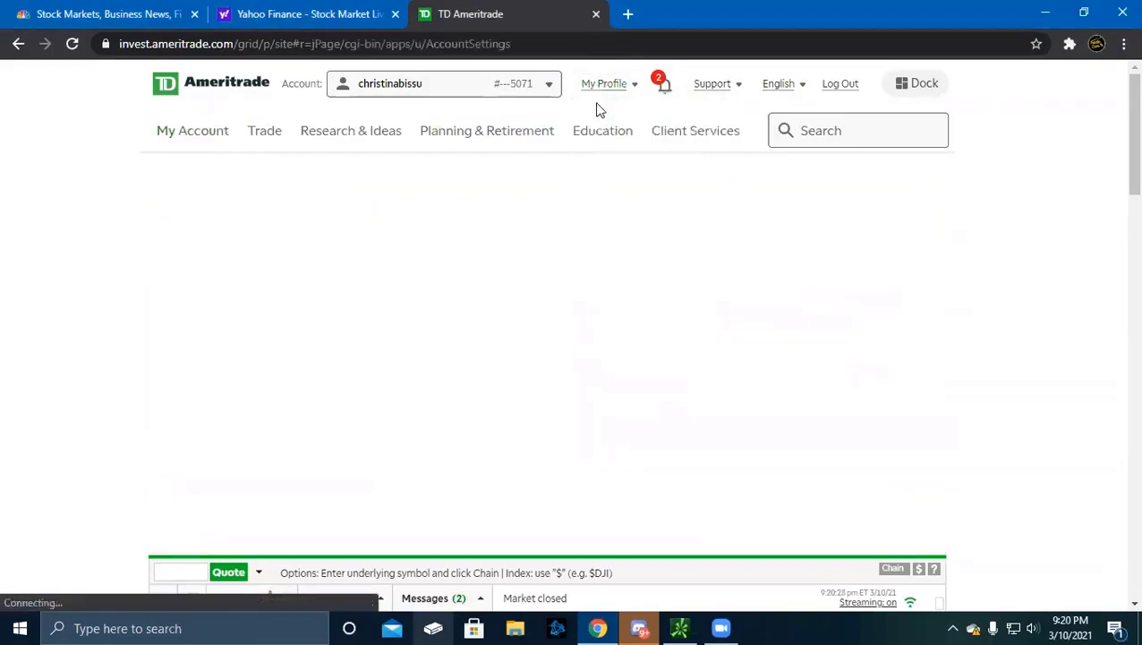
mouse_move(601, 130)
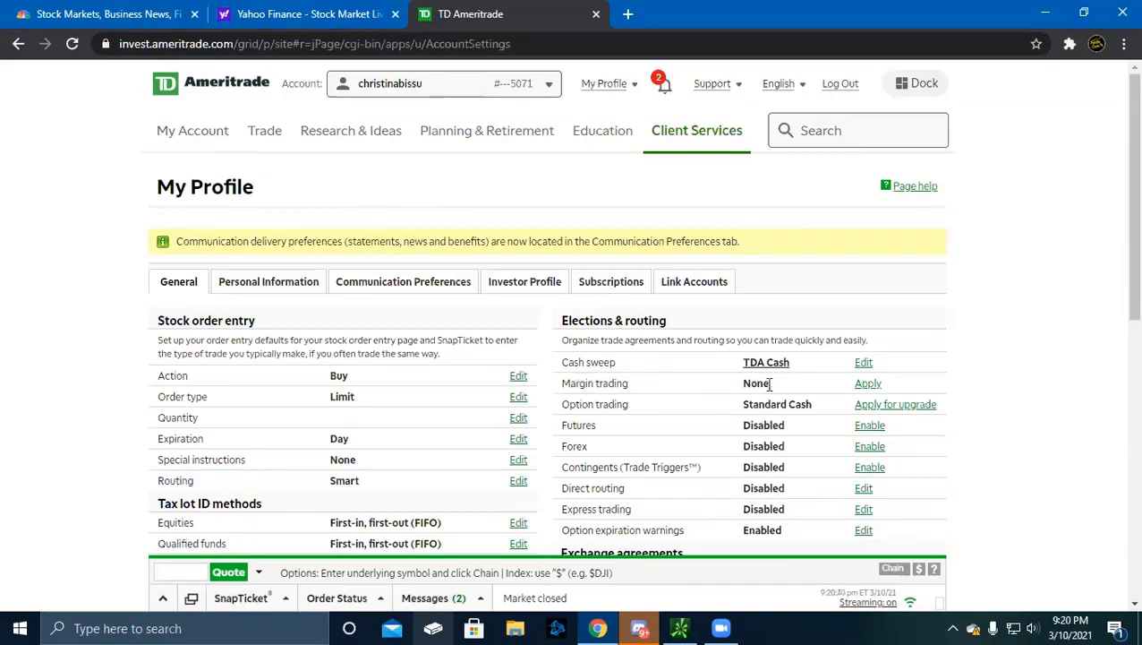
left_click_drag(769, 383, 744, 383)
left_click_drag(564, 383, 1034, 359)
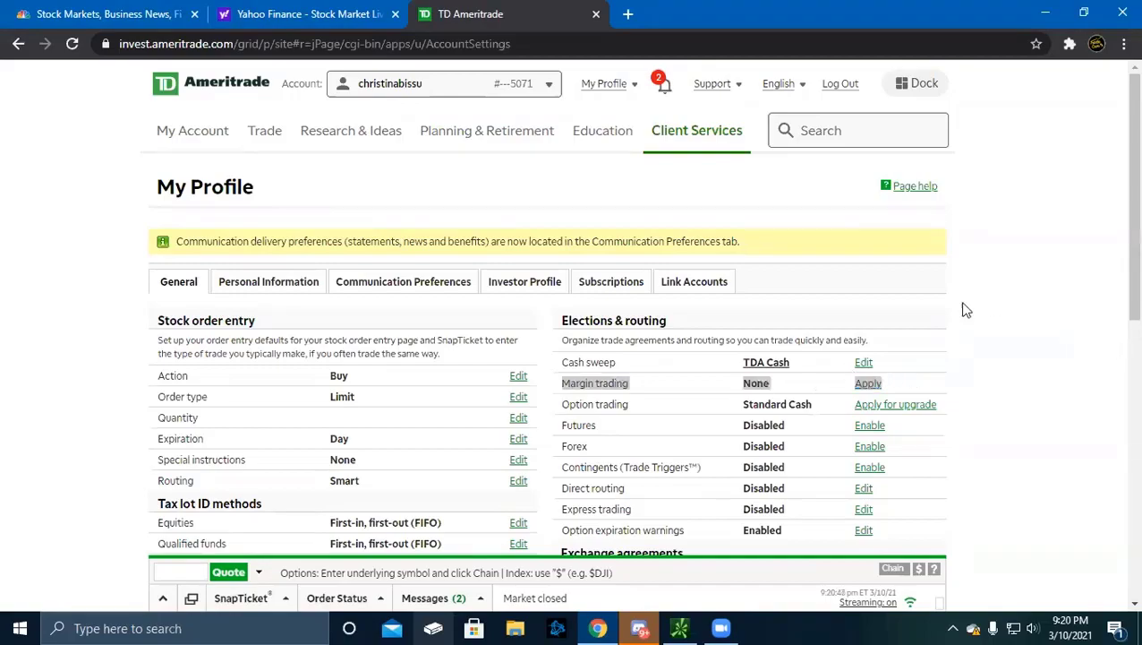
left_click(701, 403)
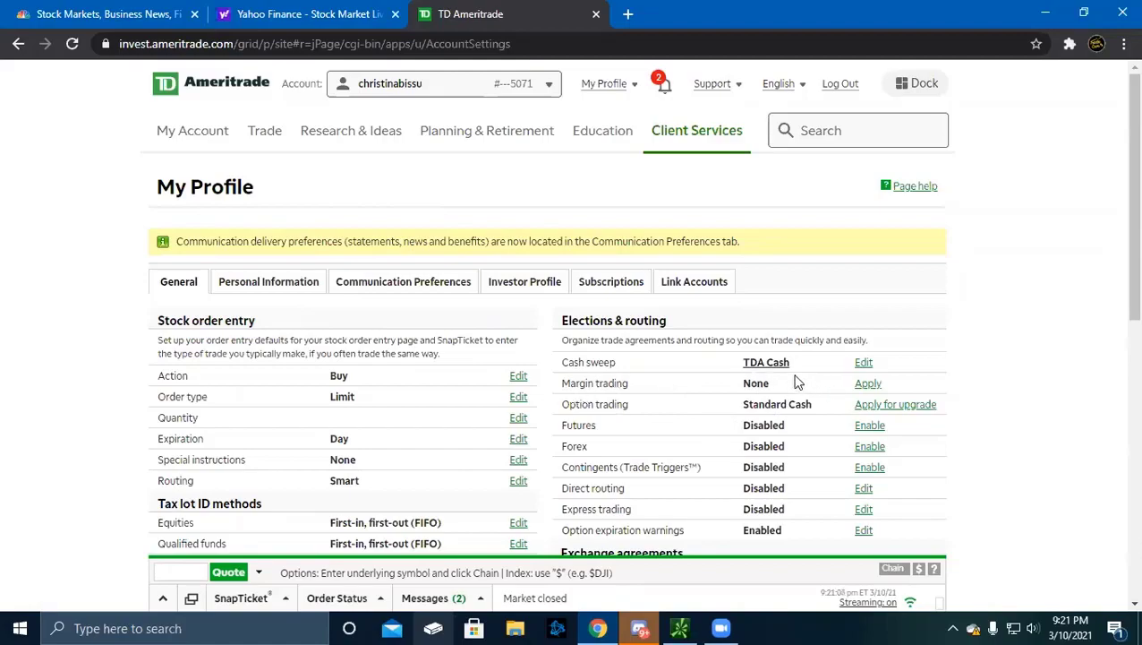
scroll(811, 395, "down", 7)
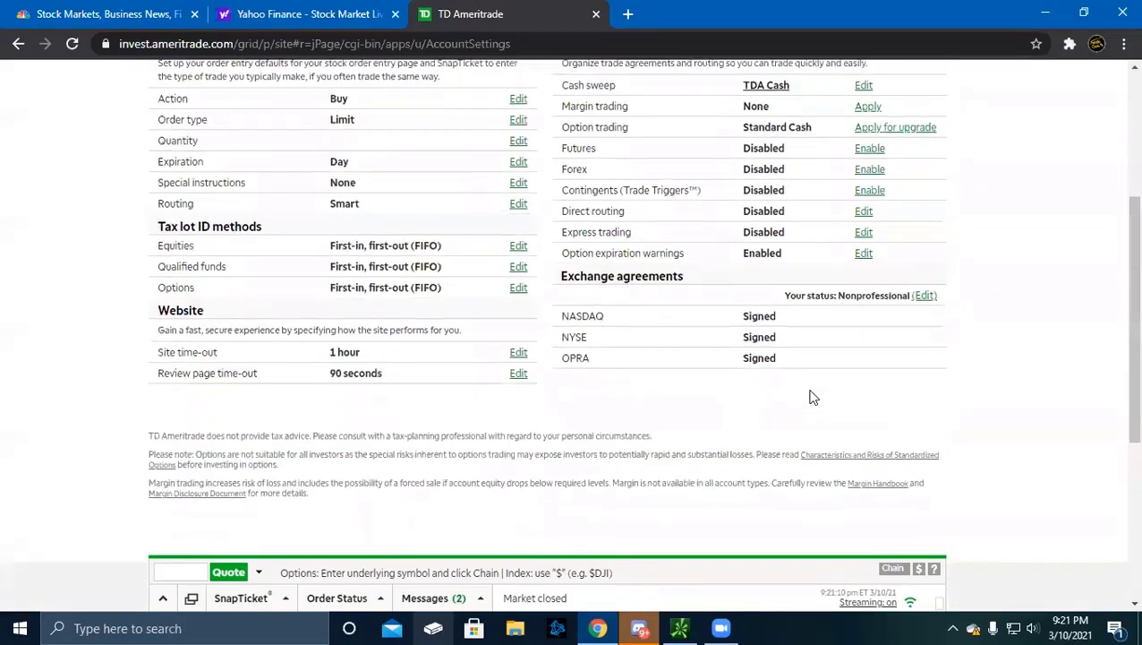
Bring the thinkorswim chart grid forward and view the Realtime data sources
left_click(667, 627)
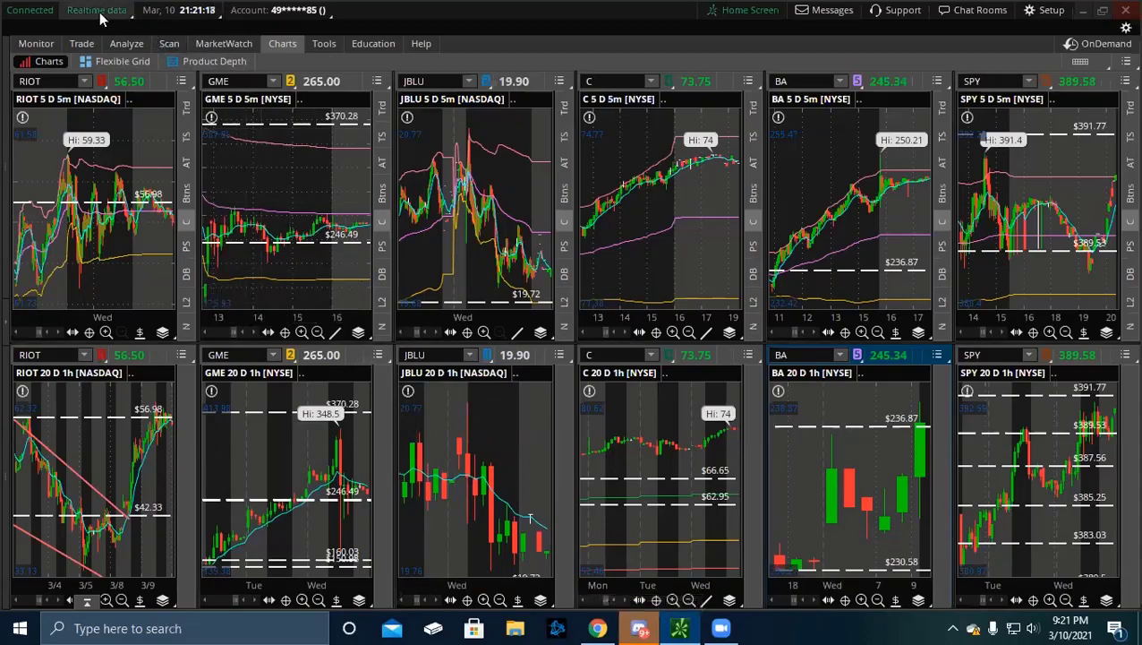
left_click(95, 16)
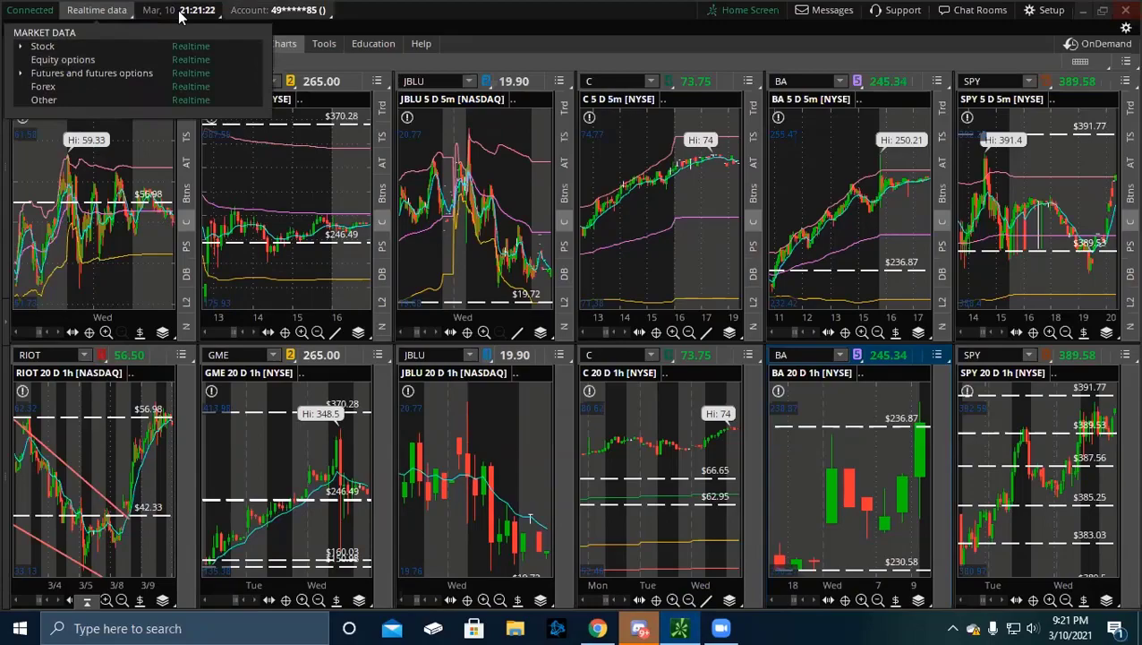
left_click(614, 616)
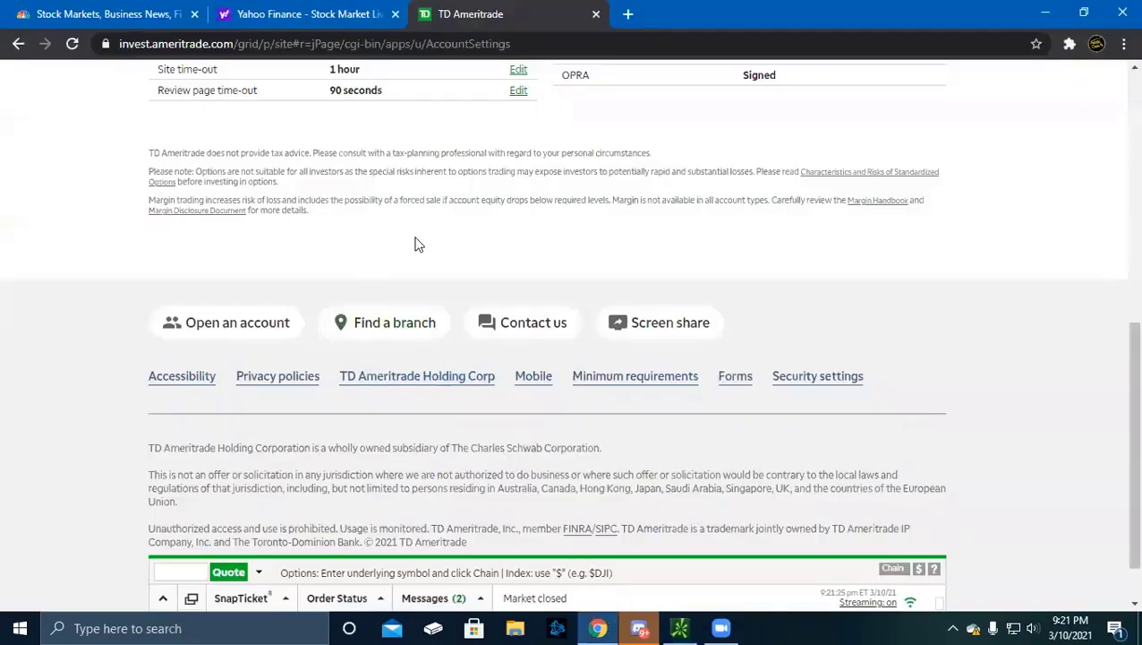
scroll(416, 244, "up", 5)
scroll(477, 340, "down", 2)
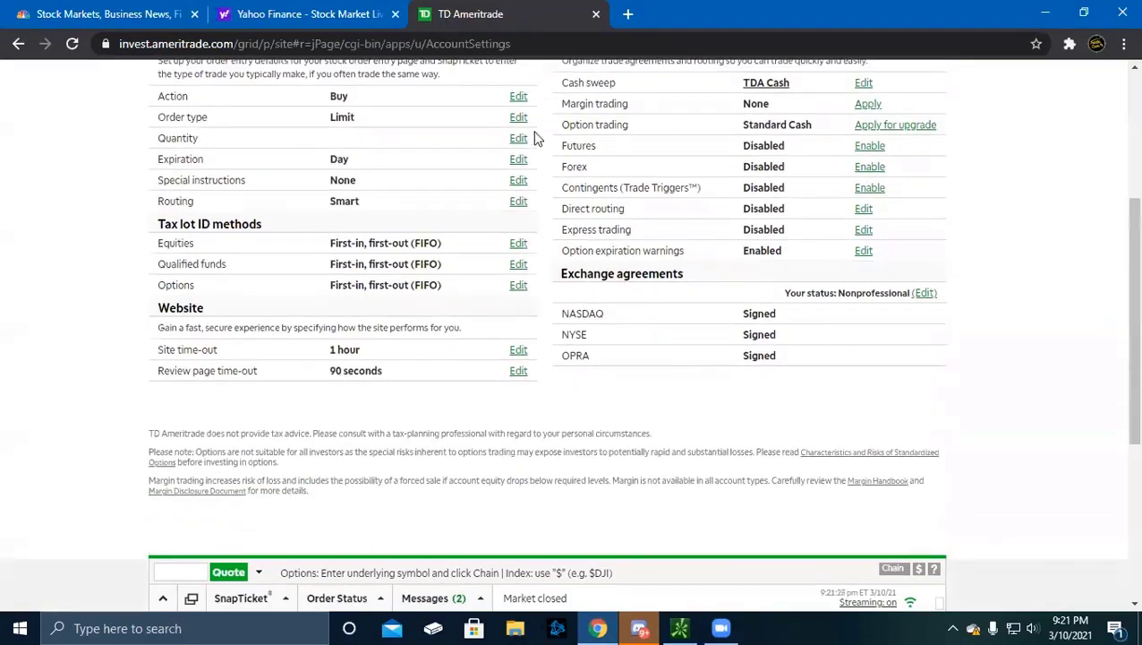
scroll(640, 219, "down", 2)
scroll(601, 288, "up", 4)
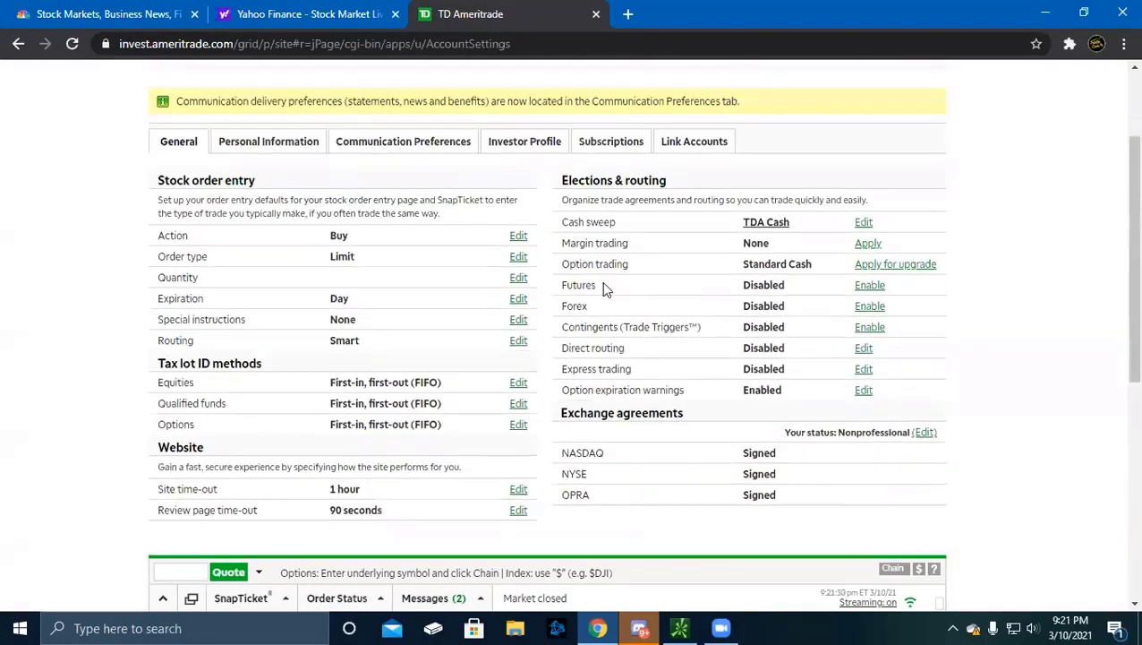
left_click_drag(565, 412, 799, 510)
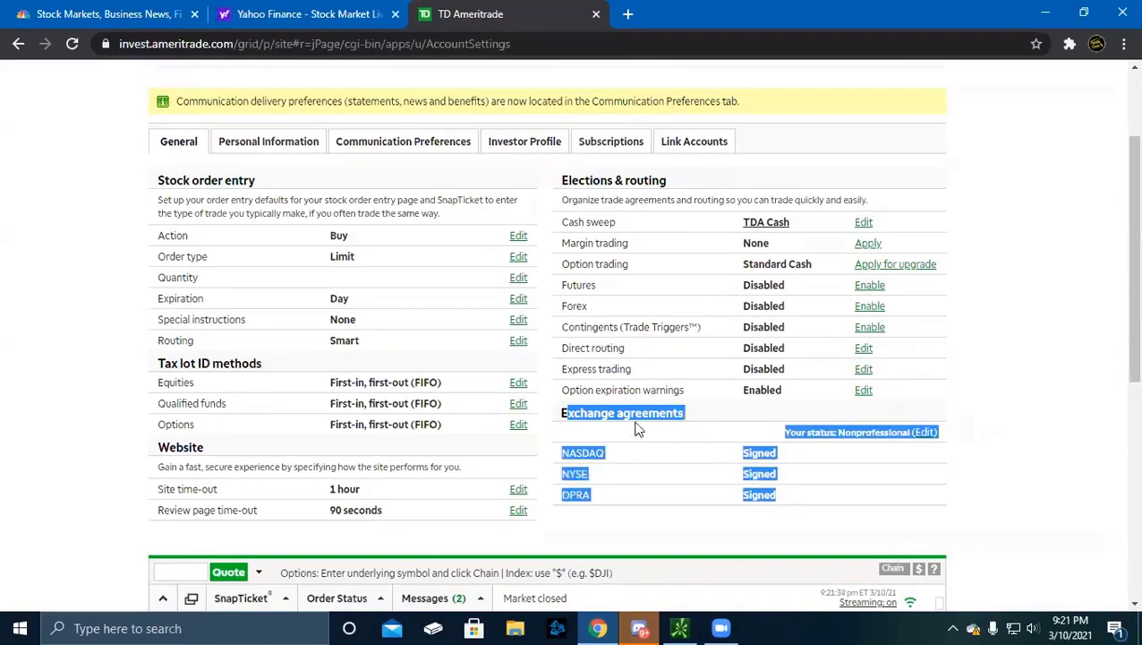
left_click(777, 465)
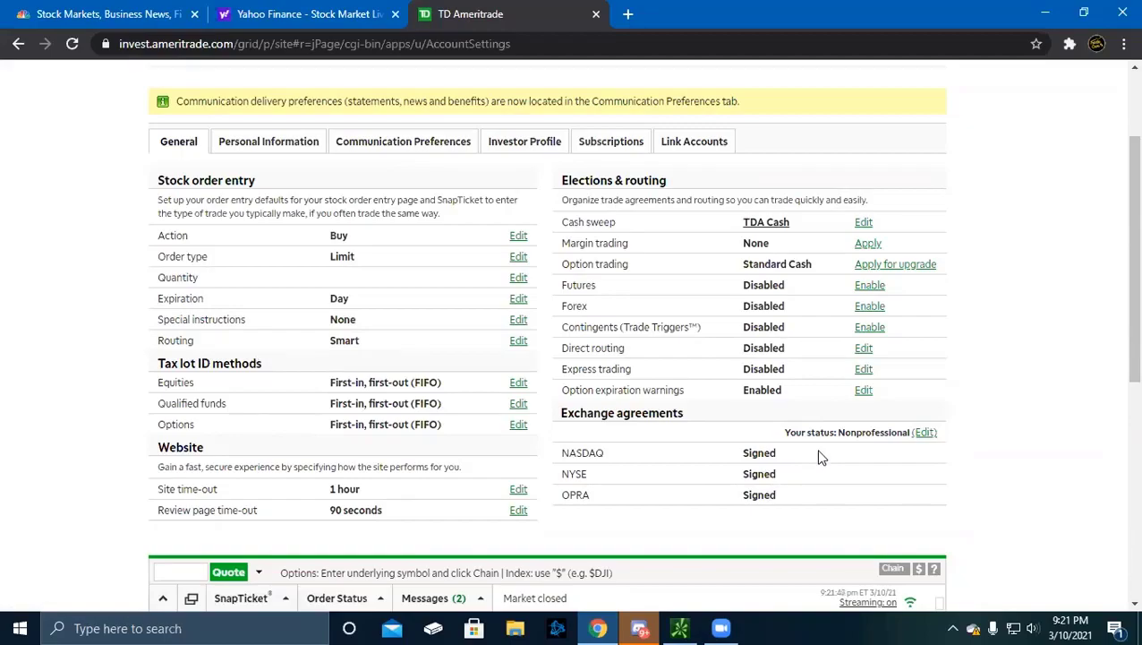
scroll(822, 458, "down", 5)
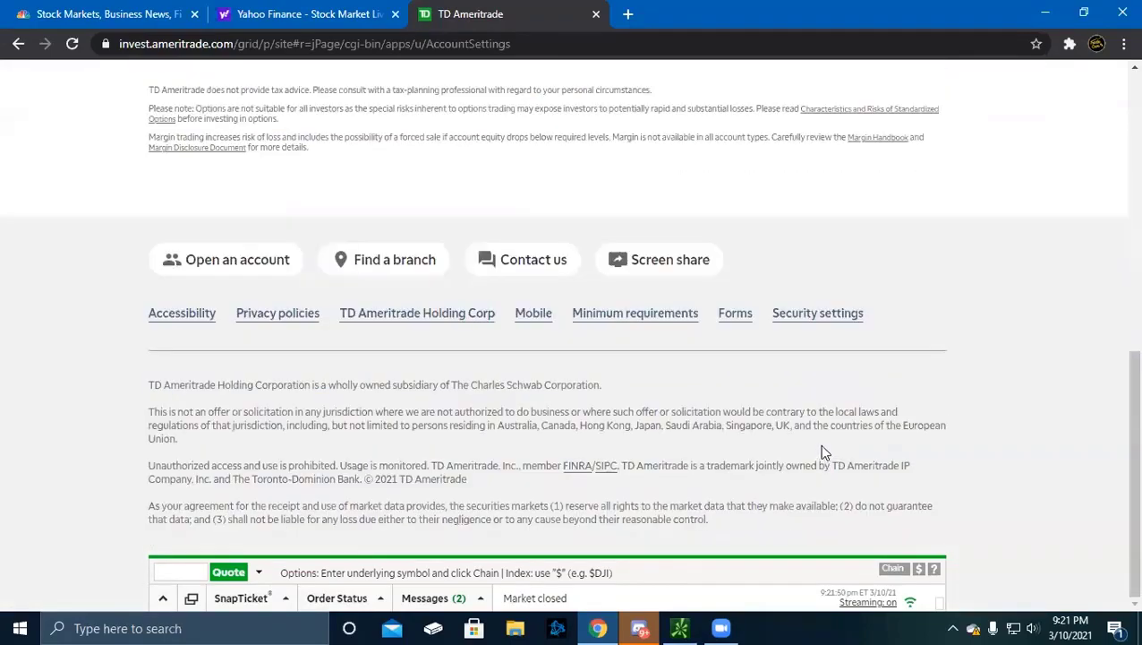
scroll(824, 452, "up", 5)
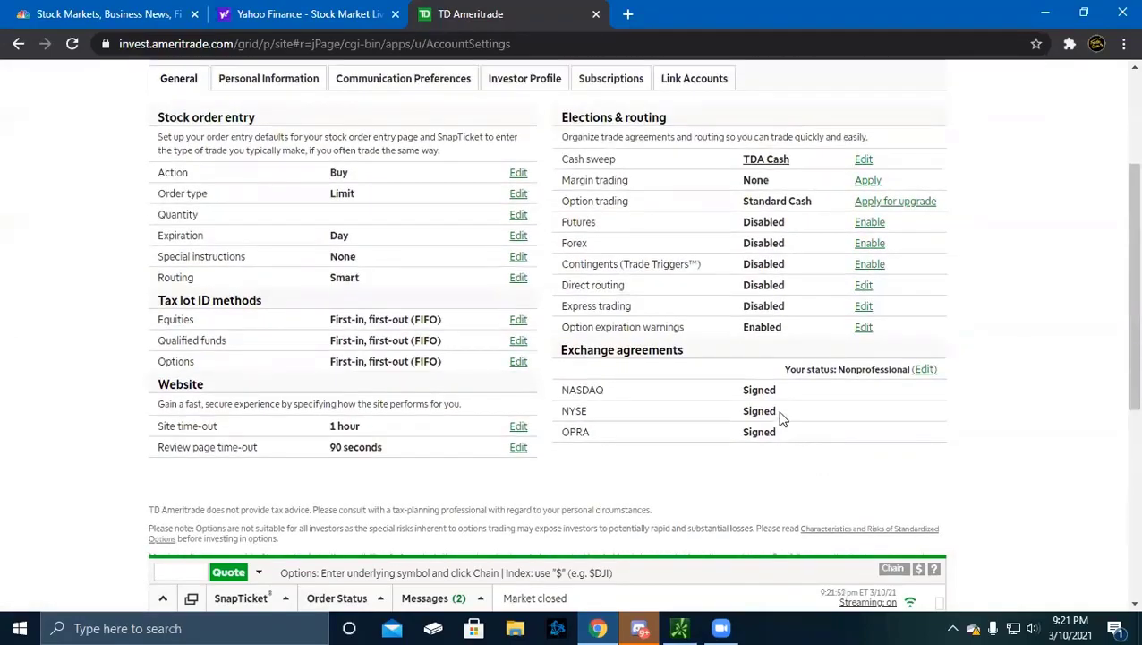
left_click(679, 628)
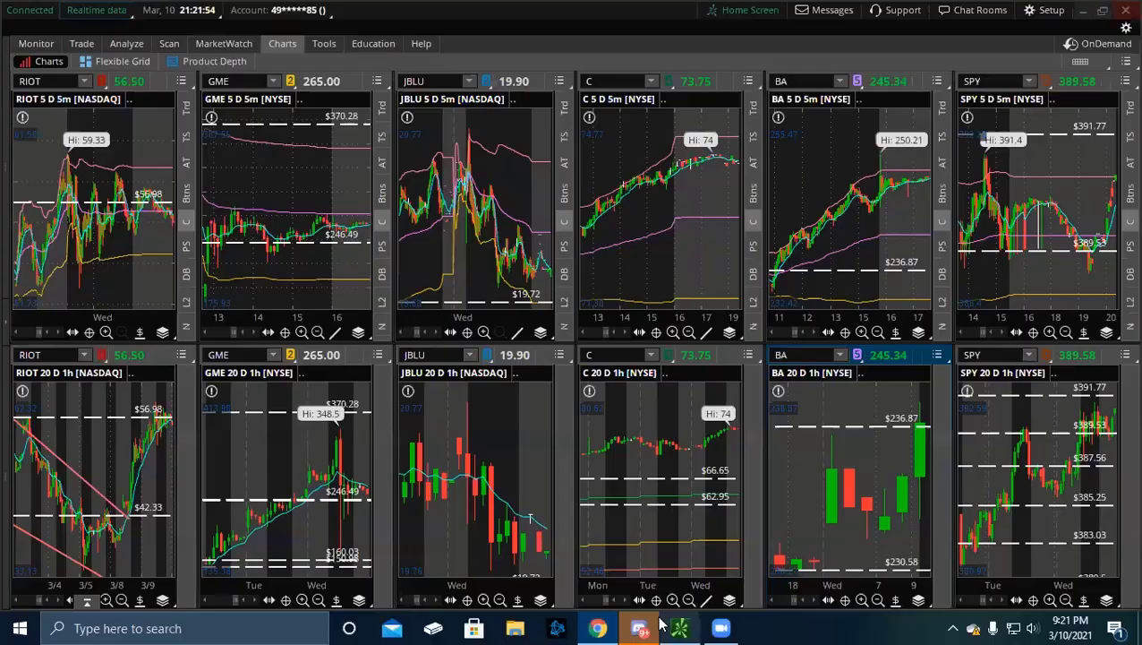